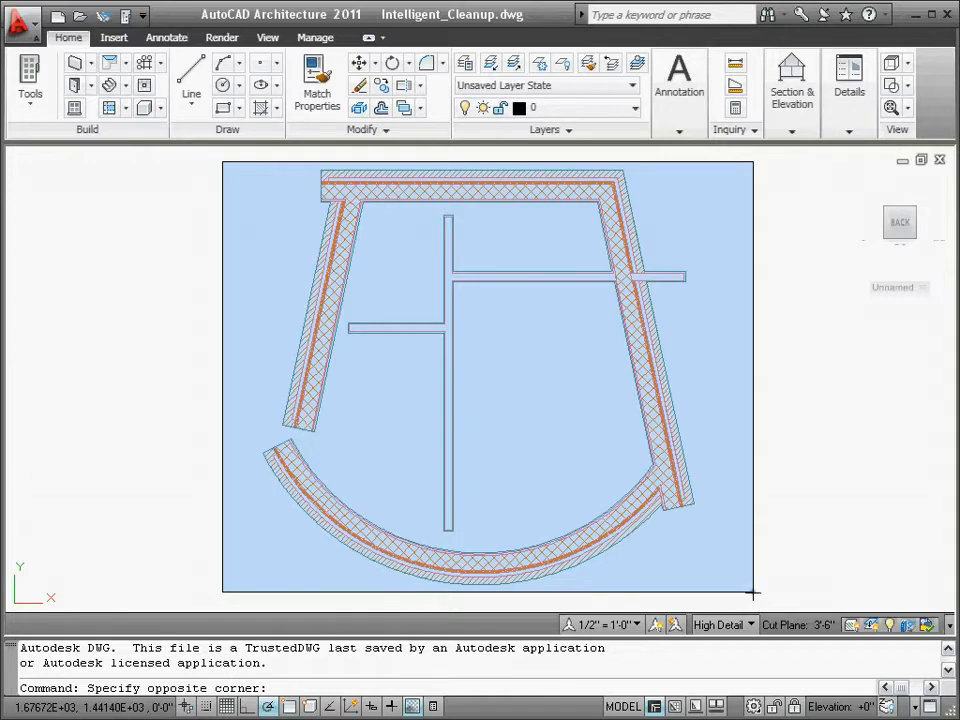
Step: Select all the exterior and interior walls and join their junctions with Intelligent Cleanup
{"action": "left_click", "coordinate": [753, 592]}
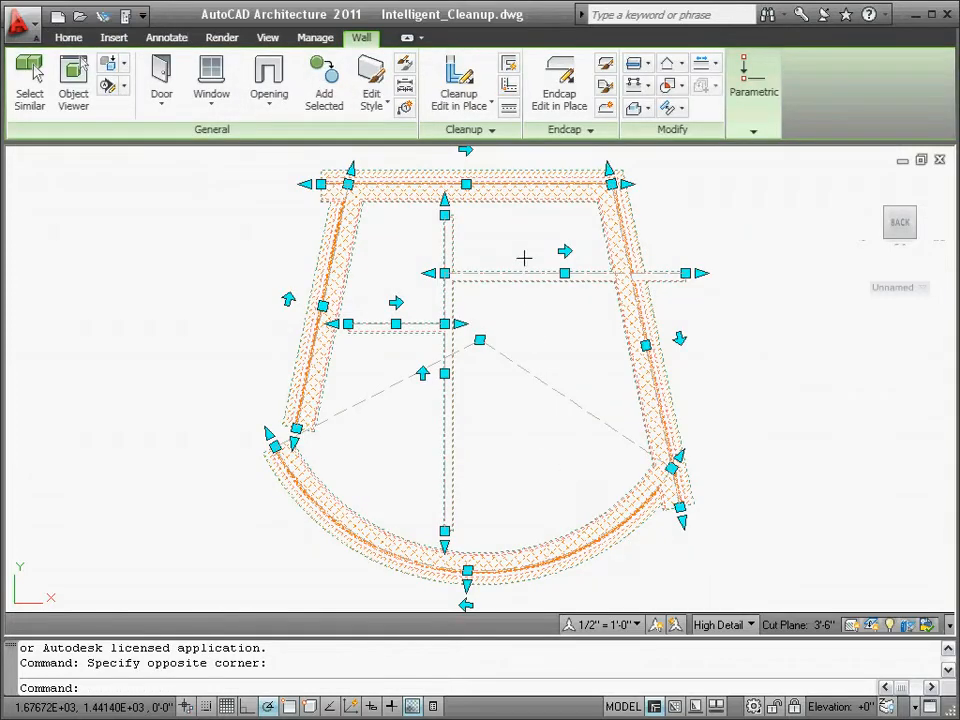
{"action": "left_click", "coordinate": [510, 70]}
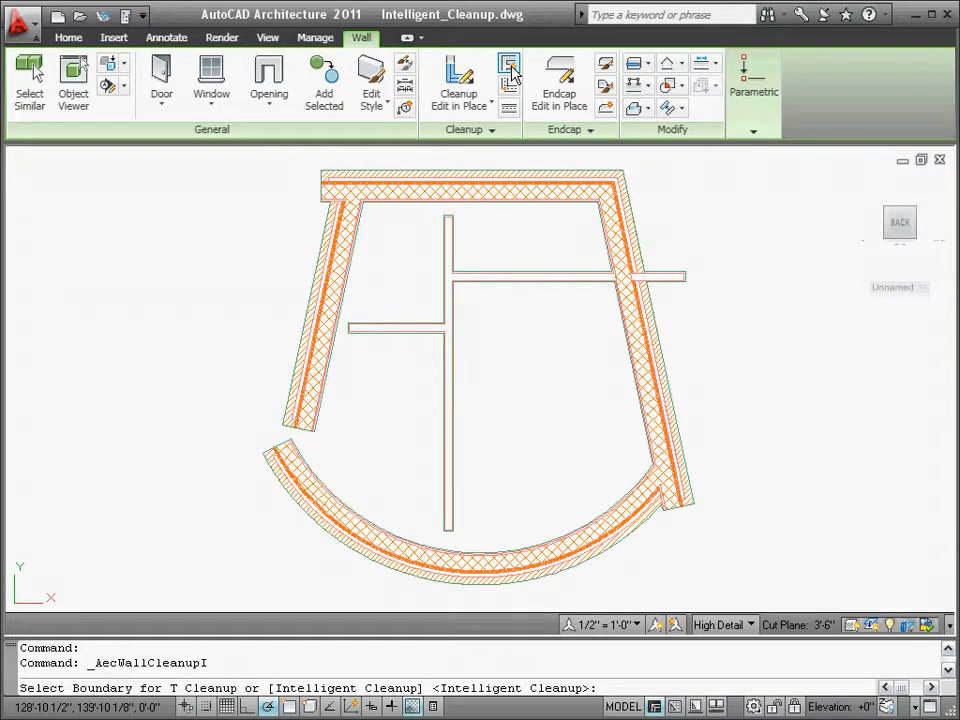
{"action": "key", "text": "Return"}
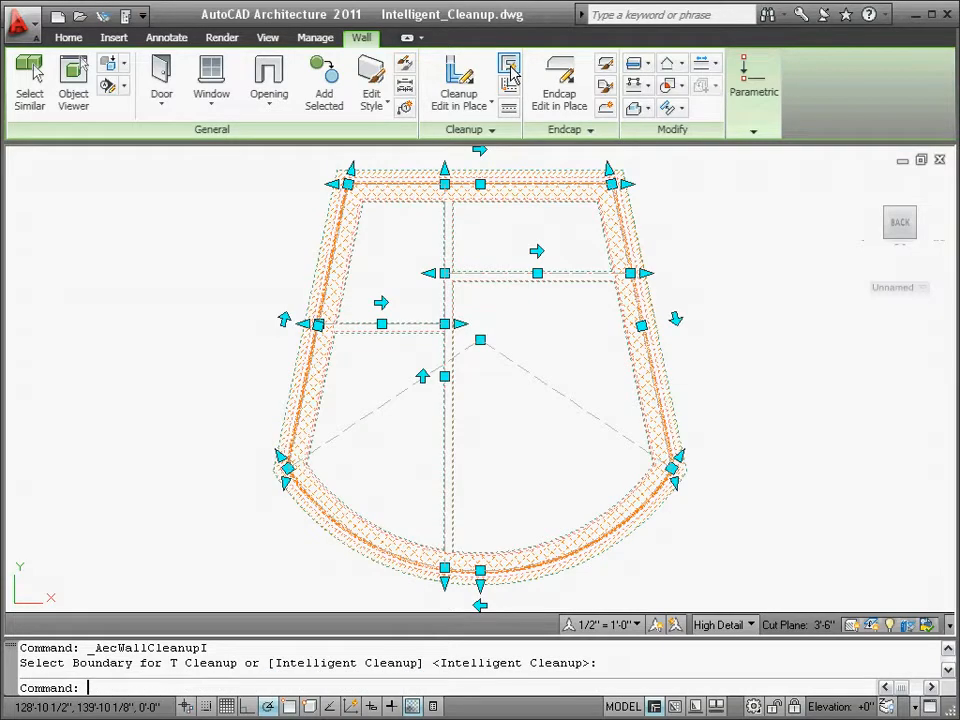
{"action": "key", "text": "Return"}
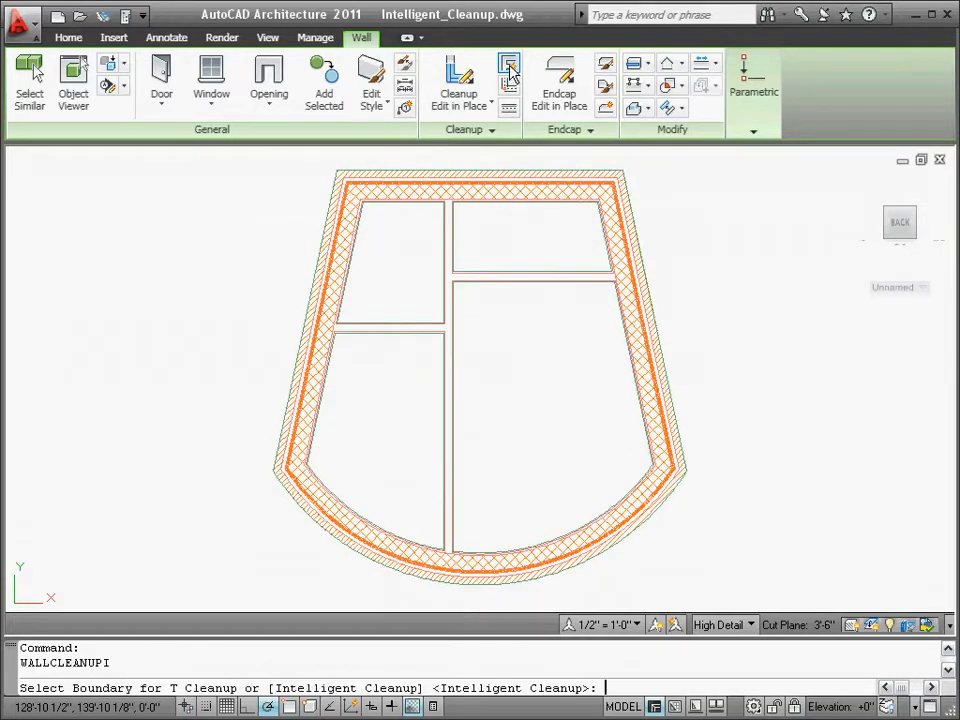
{"action": "key", "text": "Escape"}
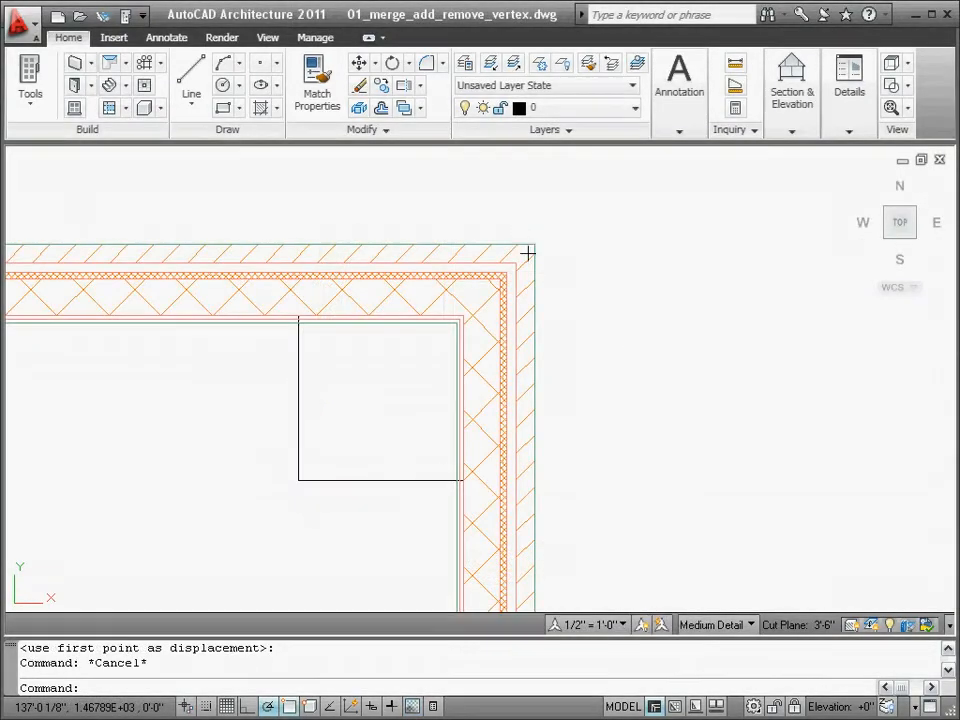
Step: Start Cleanup Edit in Place on the vertical wall at the corner junction
{"action": "left_click", "coordinate": [534, 390]}
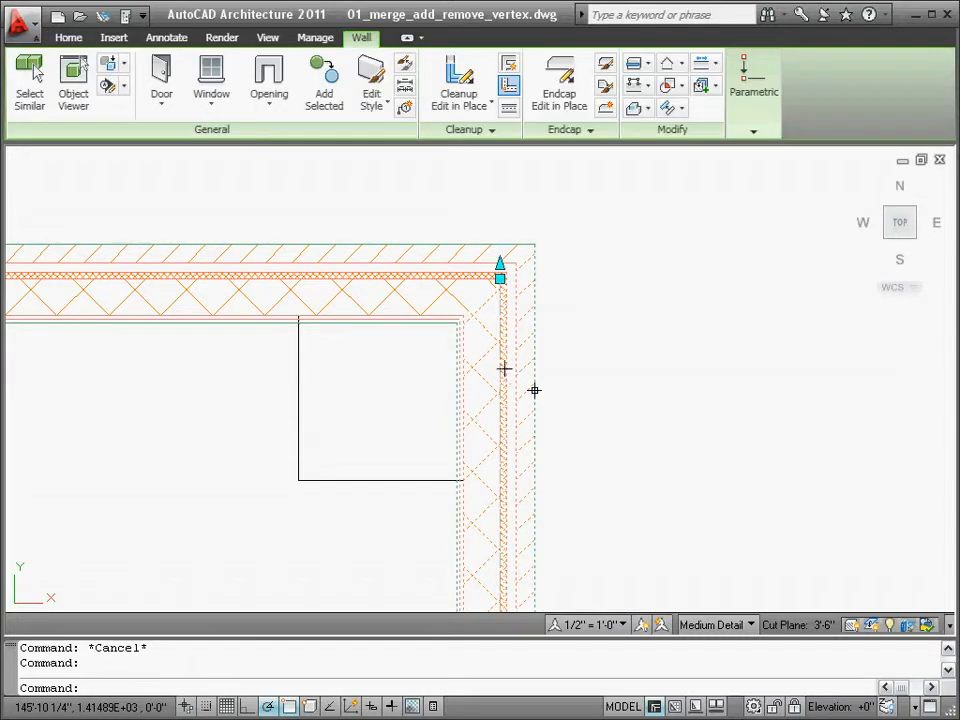
{"action": "left_click", "coordinate": [462, 106]}
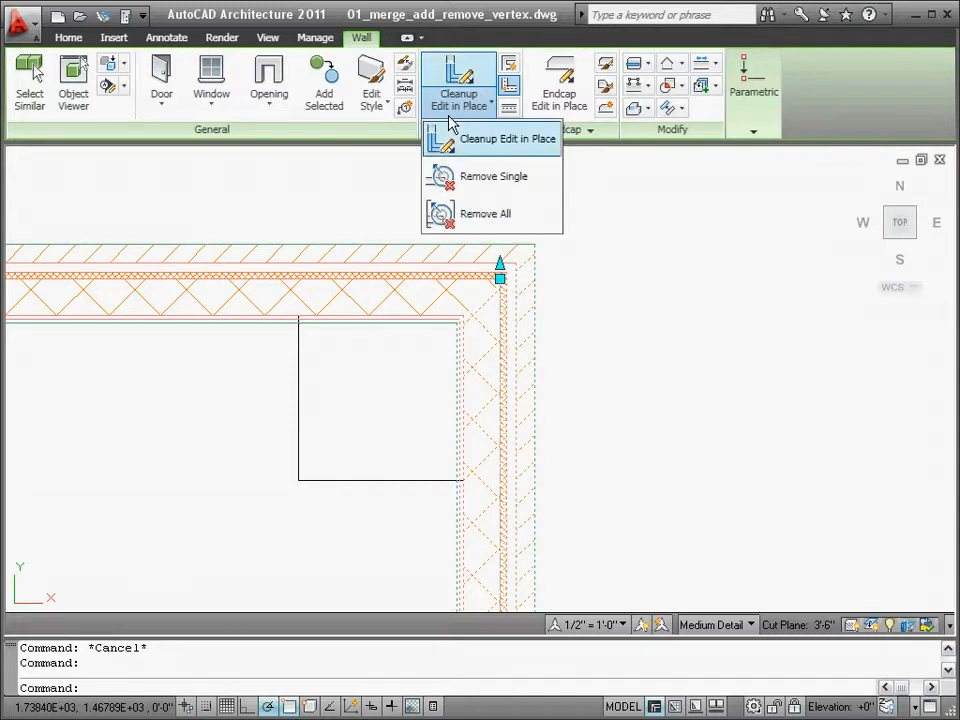
{"action": "left_click", "coordinate": [448, 140]}
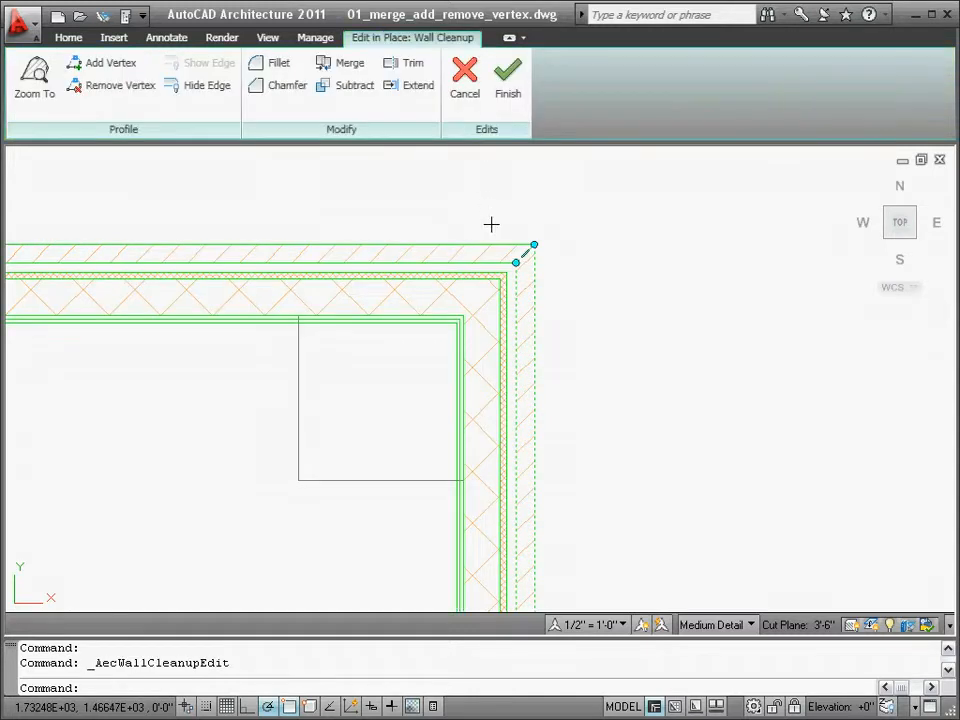
Step: Merge the square column outline inside the corner into the vertical wall's thick crosshatched component, erasing the selected linework
{"action": "left_click", "coordinate": [499, 371]}
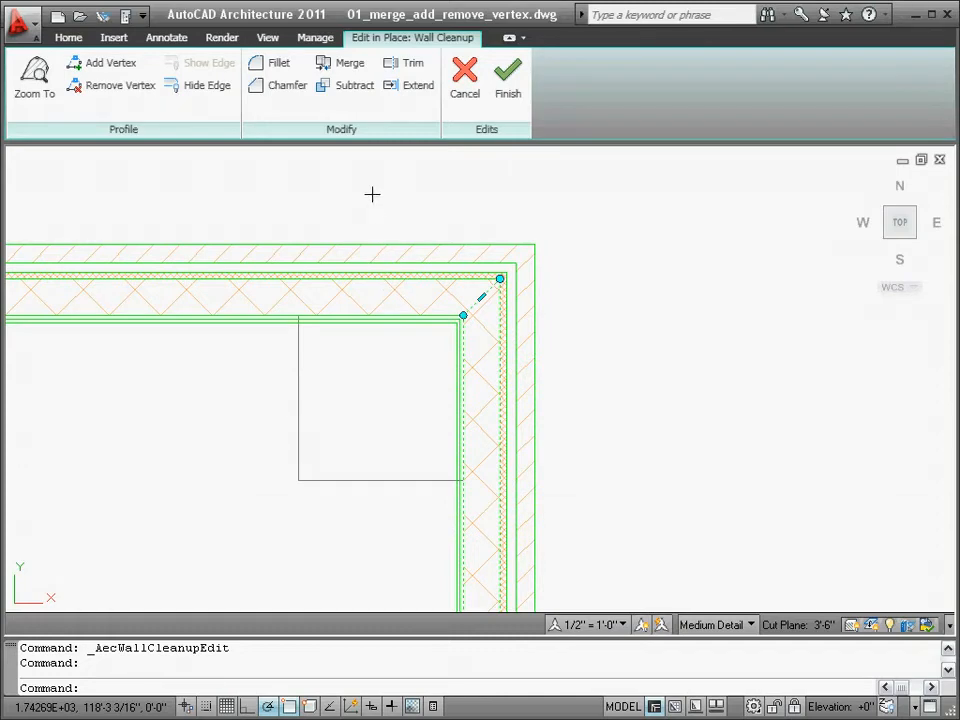
{"action": "left_click", "coordinate": [352, 63]}
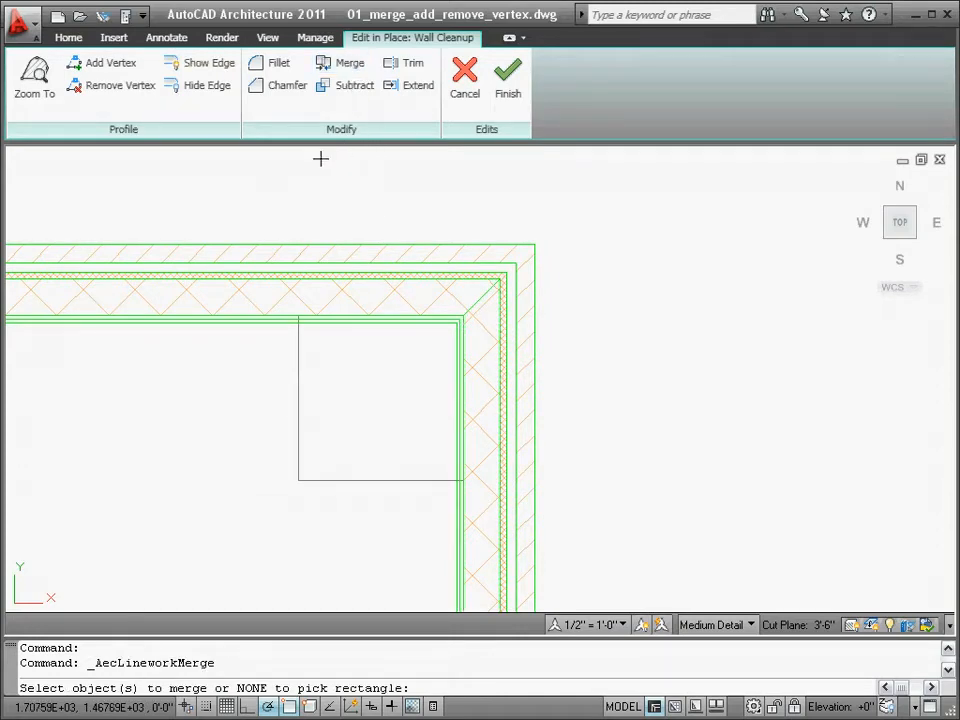
{"action": "left_click", "coordinate": [298, 336]}
{"action": "key", "text": "Return"}
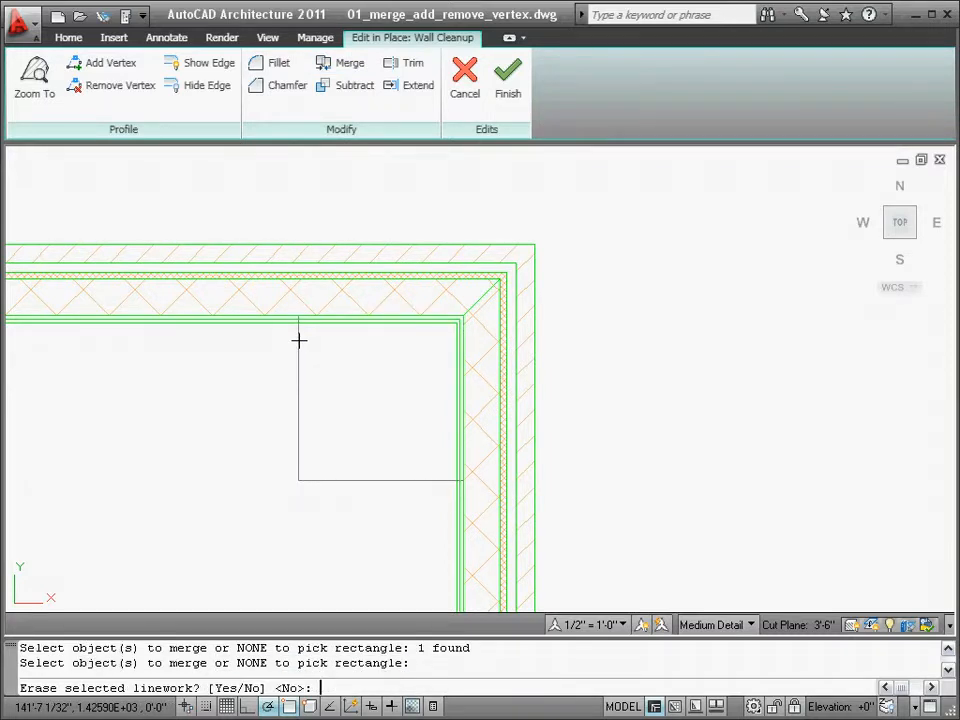
{"action": "type", "text": "y"}
{"action": "key", "text": "Return"}
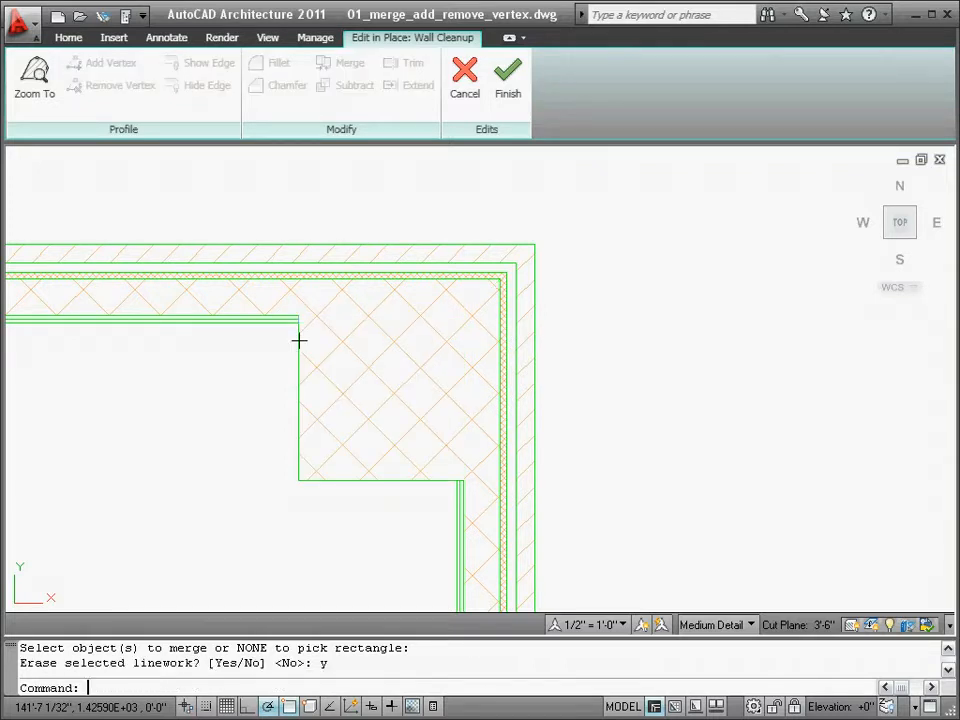
Step: Add vertices to the merged component where the innermost wall lines meet its vertical and horizontal edges
{"action": "left_click", "coordinate": [299, 356]}
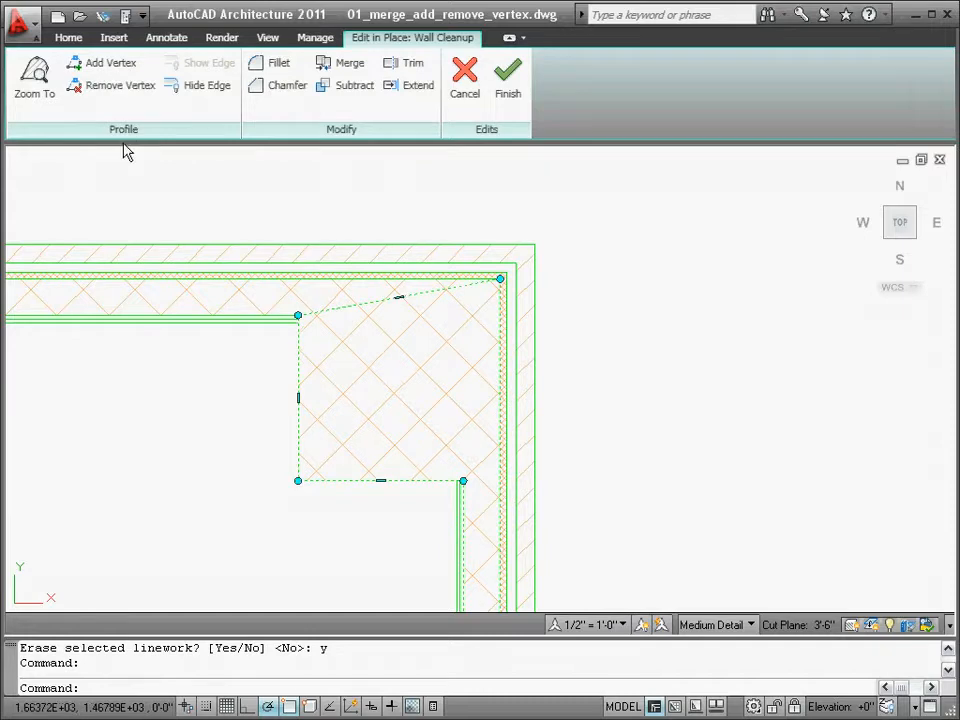
{"action": "left_click", "coordinate": [92, 62]}
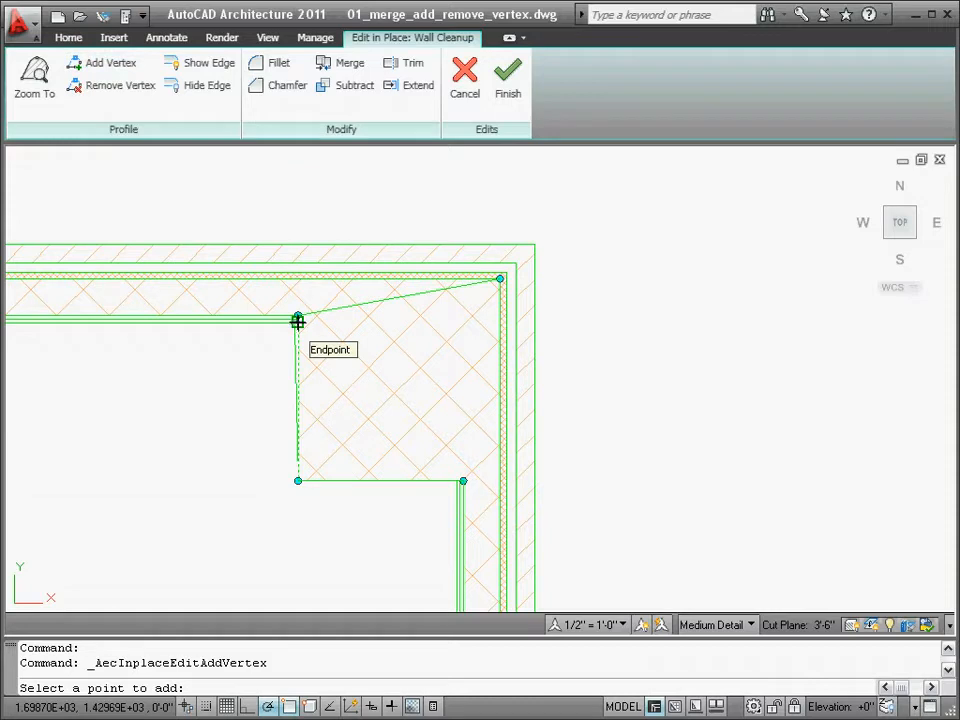
{"action": "left_click", "coordinate": [297, 321]}
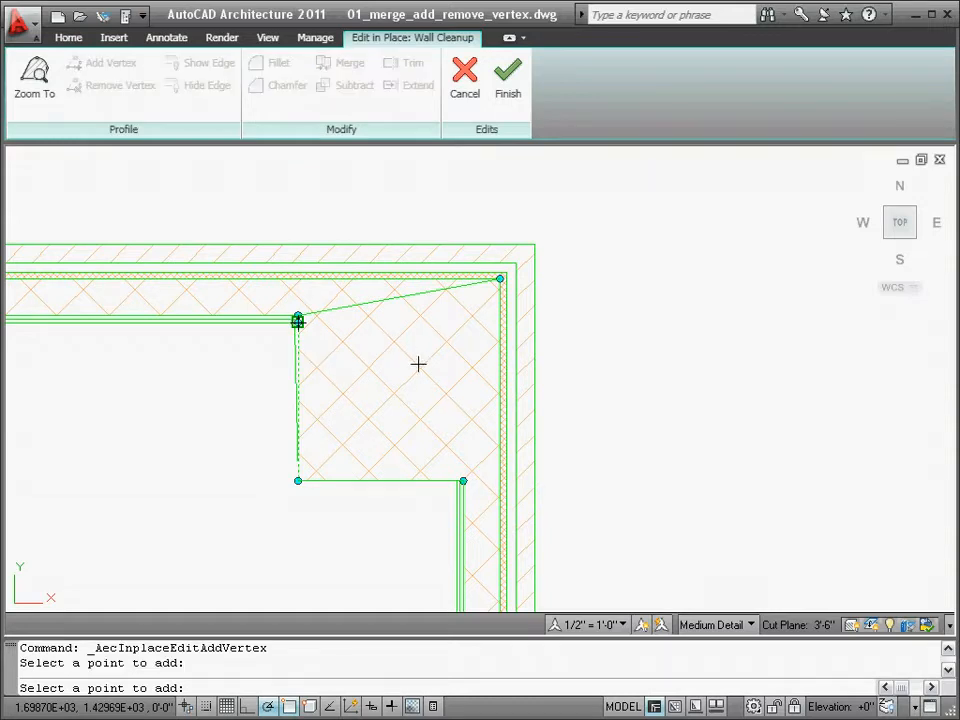
{"action": "left_click", "coordinate": [454, 479]}
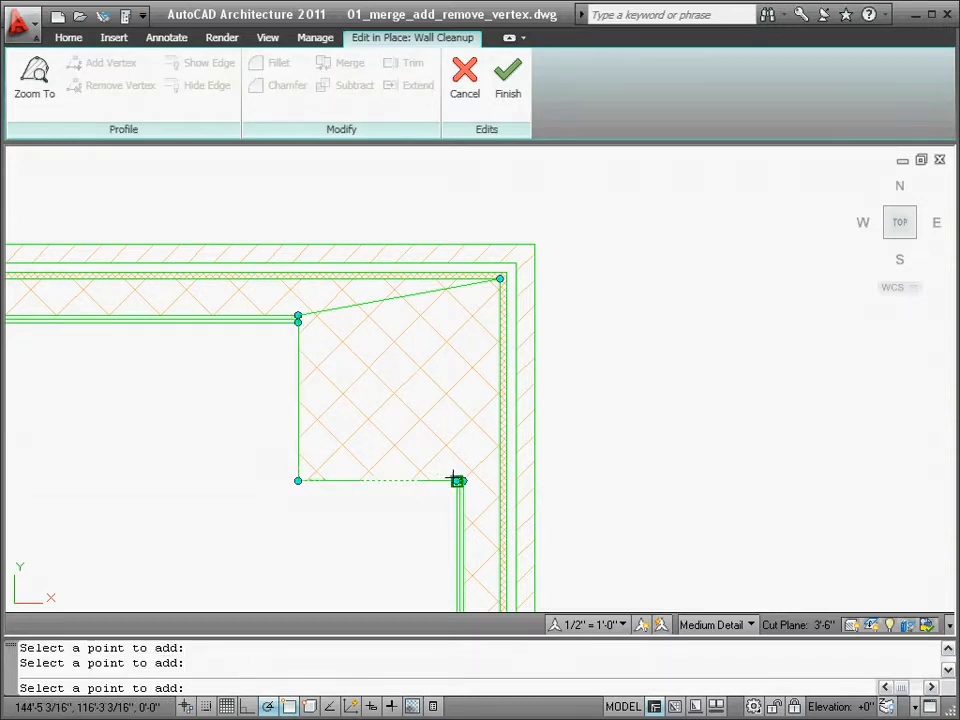
{"action": "key", "text": "Escape"}
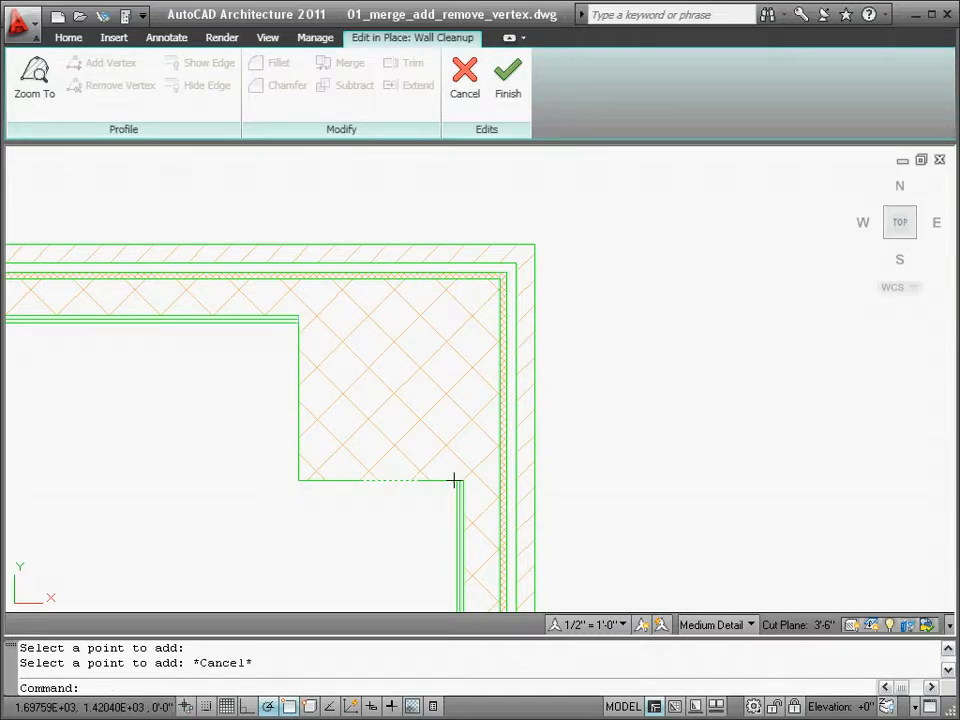
Step: Remove the merged component's protruding inner corner vertex to form a diagonal edge, and finish the cleanup edit
{"action": "left_click", "coordinate": [299, 375]}
{"action": "left_click", "coordinate": [146, 283]}
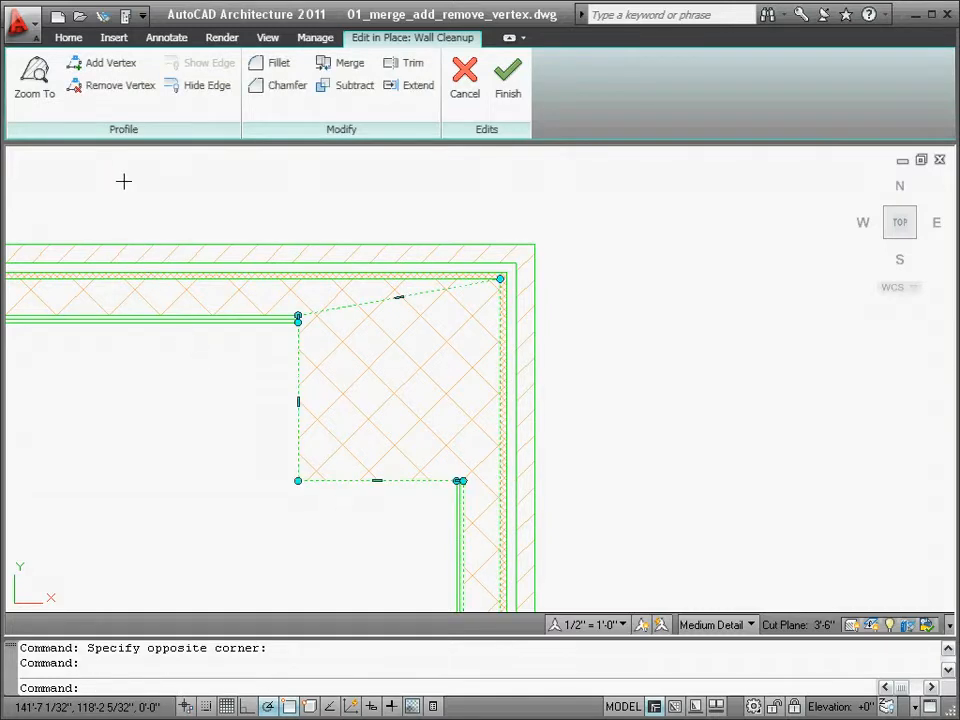
{"action": "left_click", "coordinate": [94, 86]}
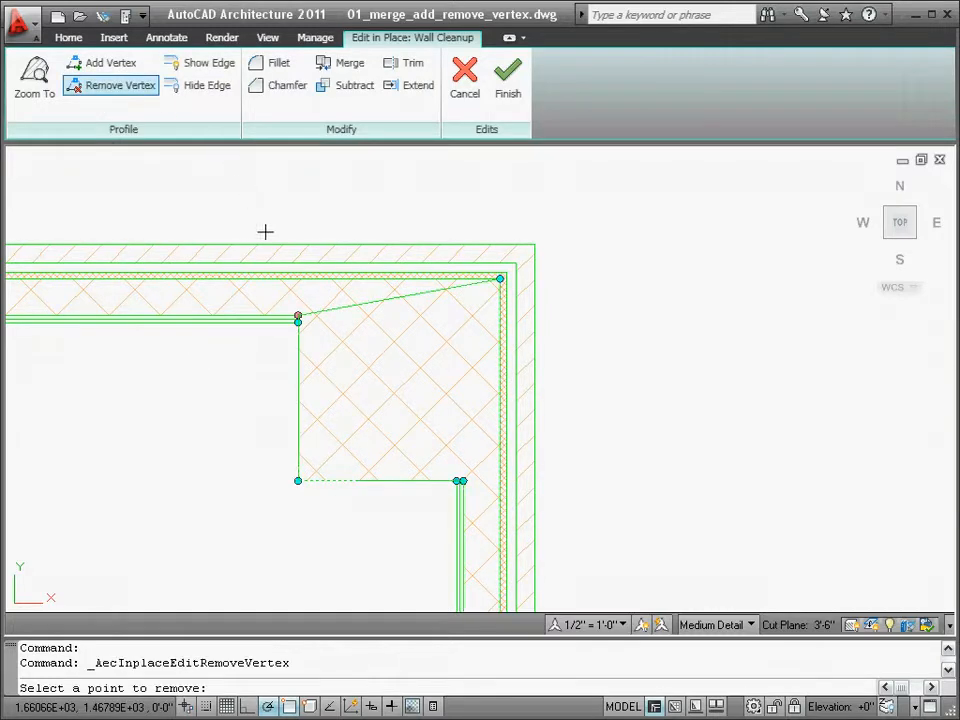
{"action": "left_click", "coordinate": [297, 481]}
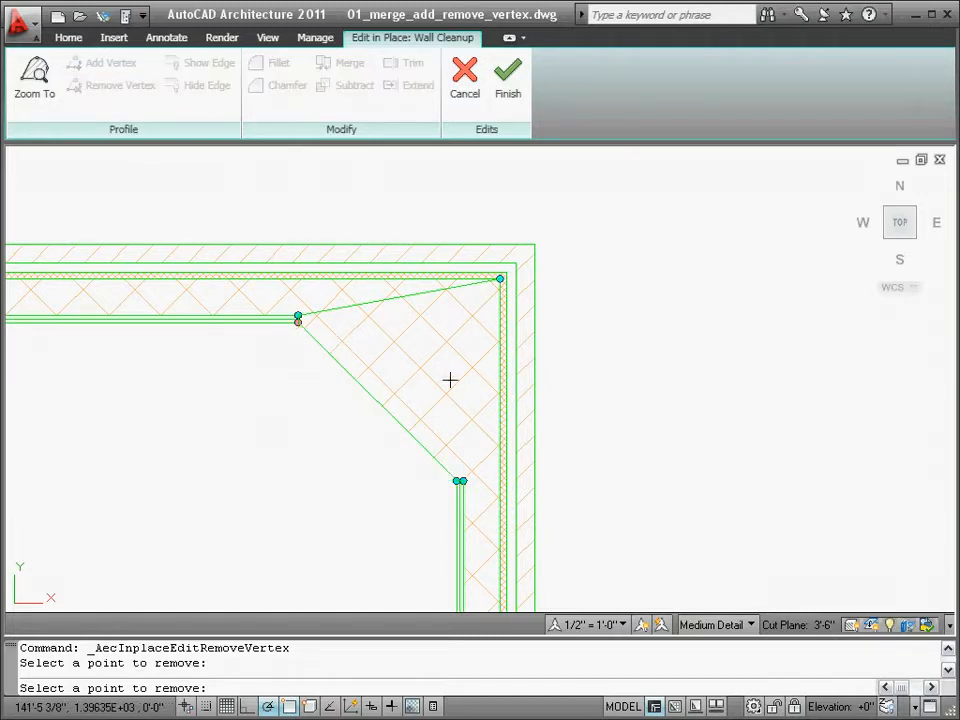
{"action": "left_click", "coordinate": [506, 105]}
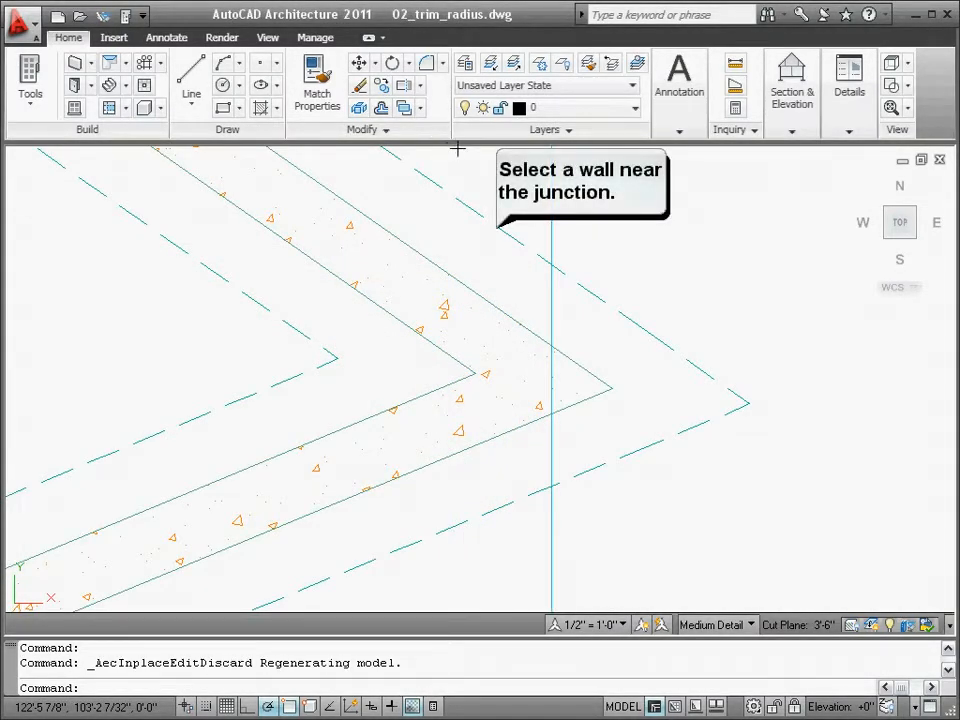
Step: Start Cleanup Edit in Place on the upper wall near the pointed junction in 02_trim_radius.dwg
{"action": "left_click", "coordinate": [468, 203]}
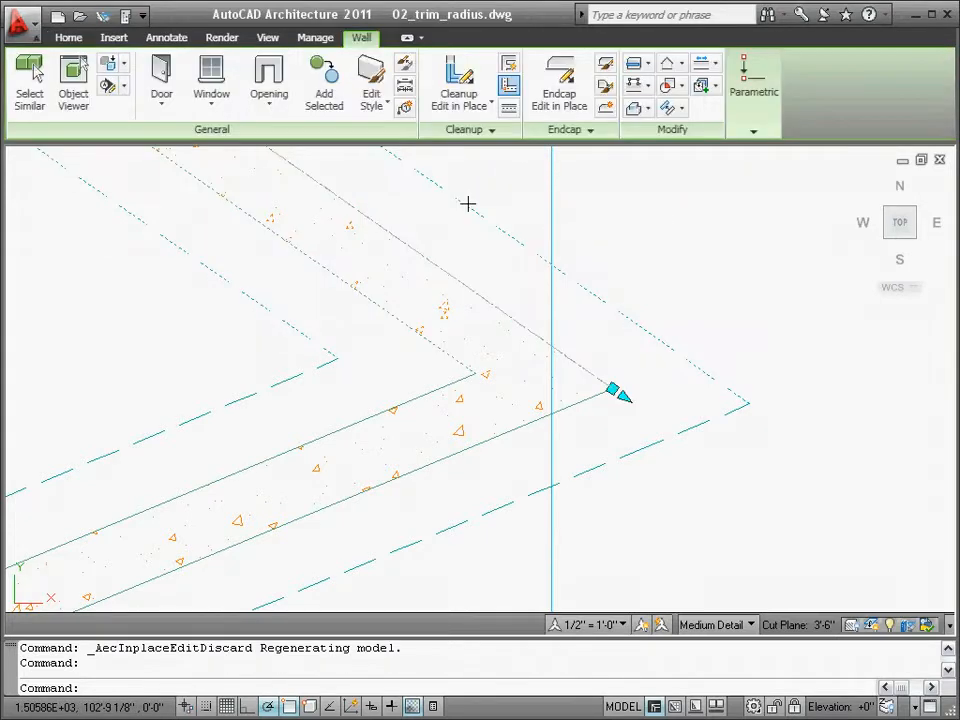
{"action": "left_click", "coordinate": [458, 118]}
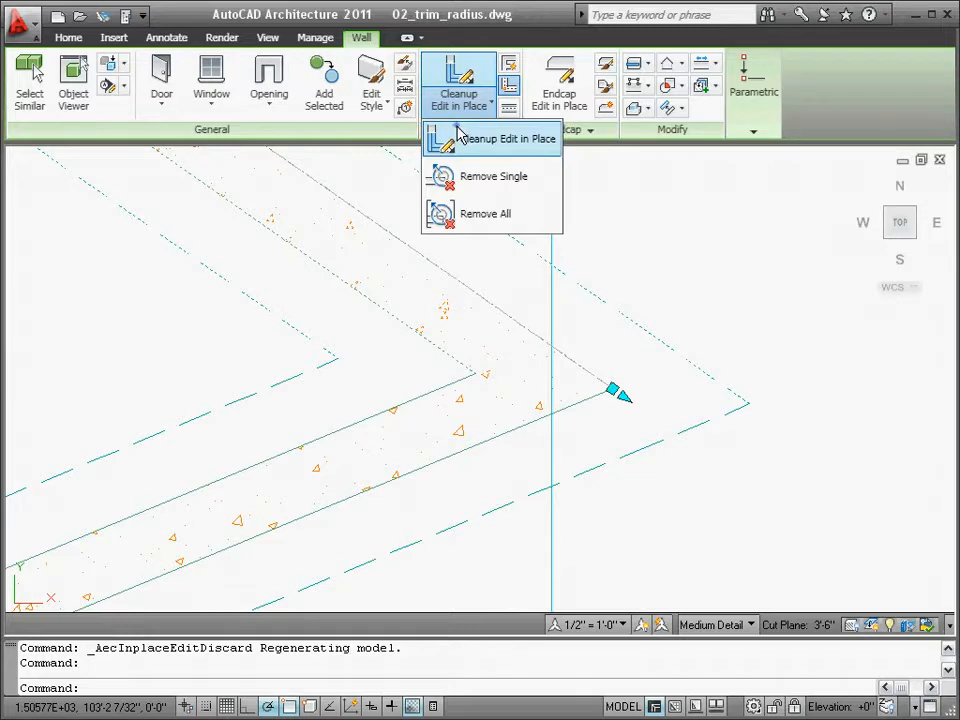
{"action": "left_click", "coordinate": [452, 137]}
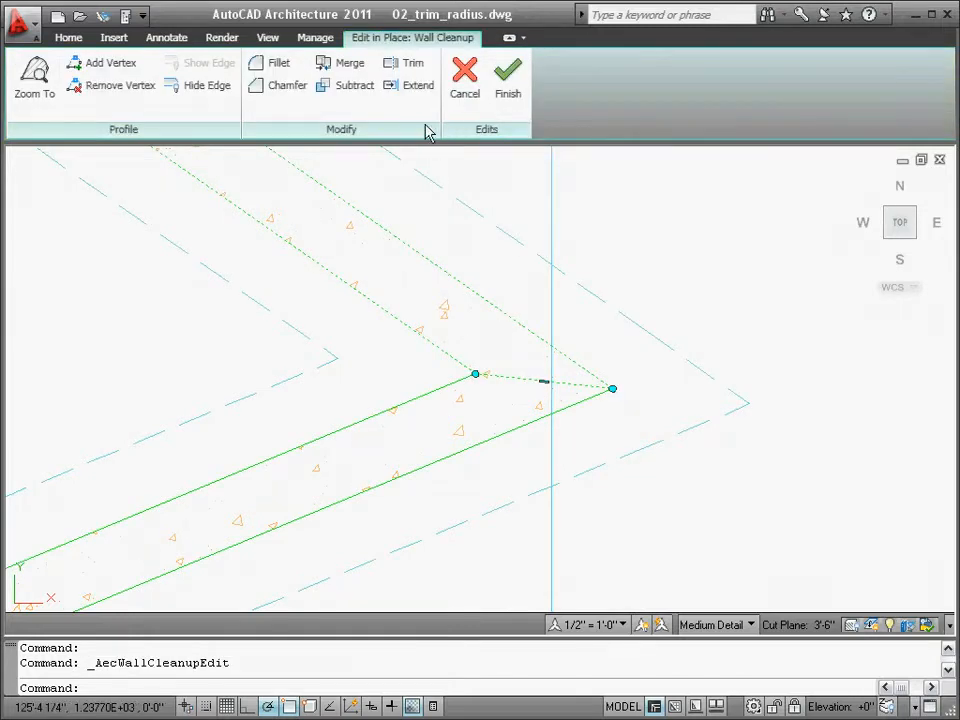
Step: Trim the tip of the upper wall component beyond the existing vertical line, using that line as the boundary
{"action": "left_click", "coordinate": [417, 66]}
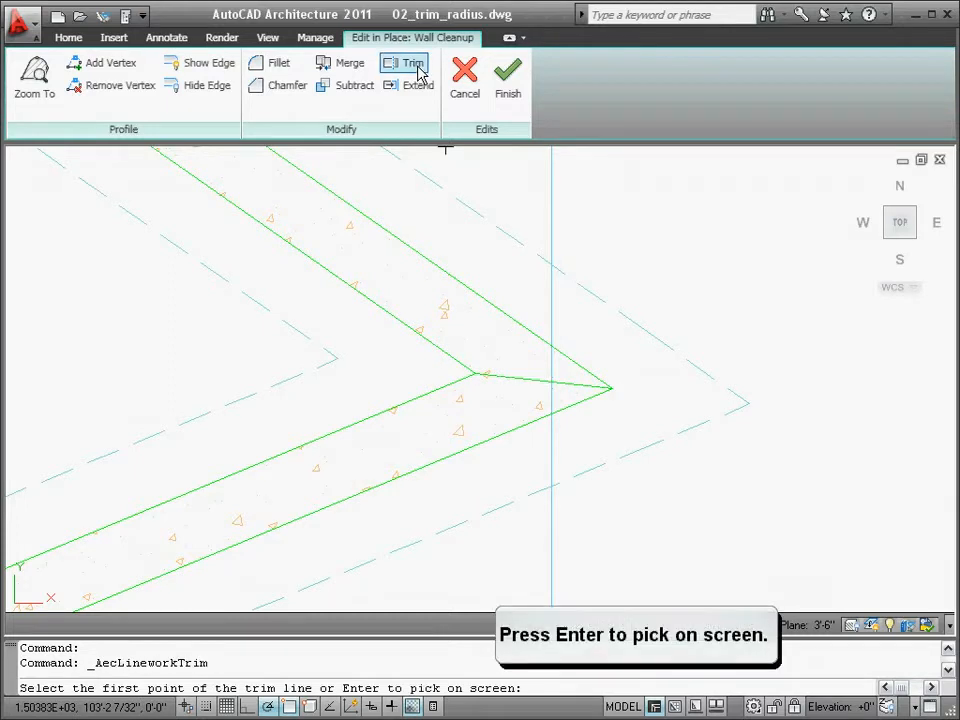
{"action": "key", "text": "Return"}
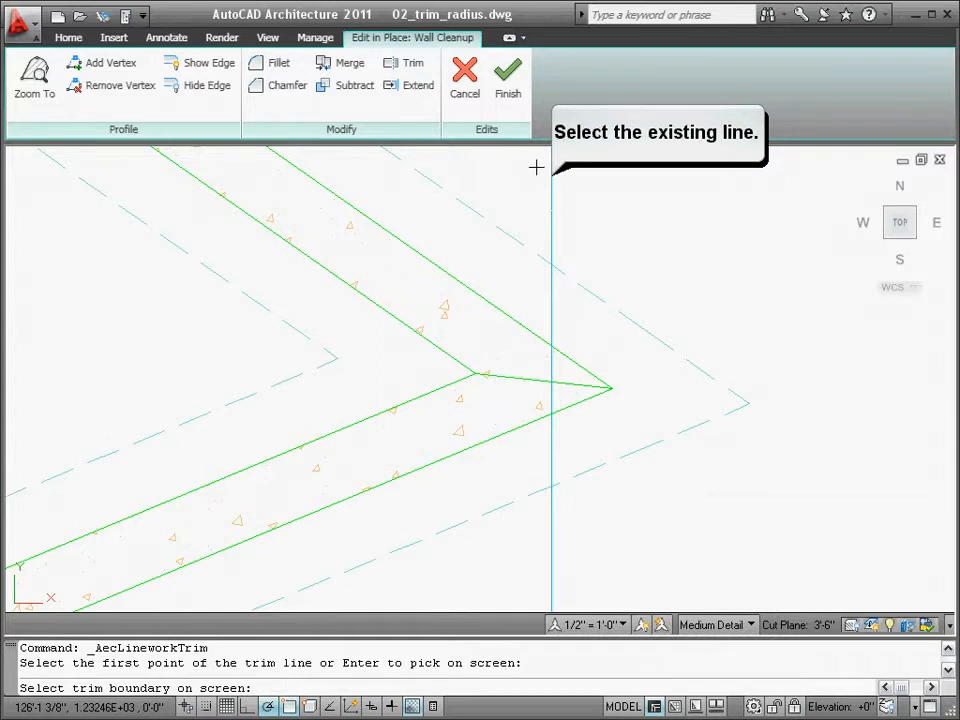
{"action": "left_click", "coordinate": [551, 210]}
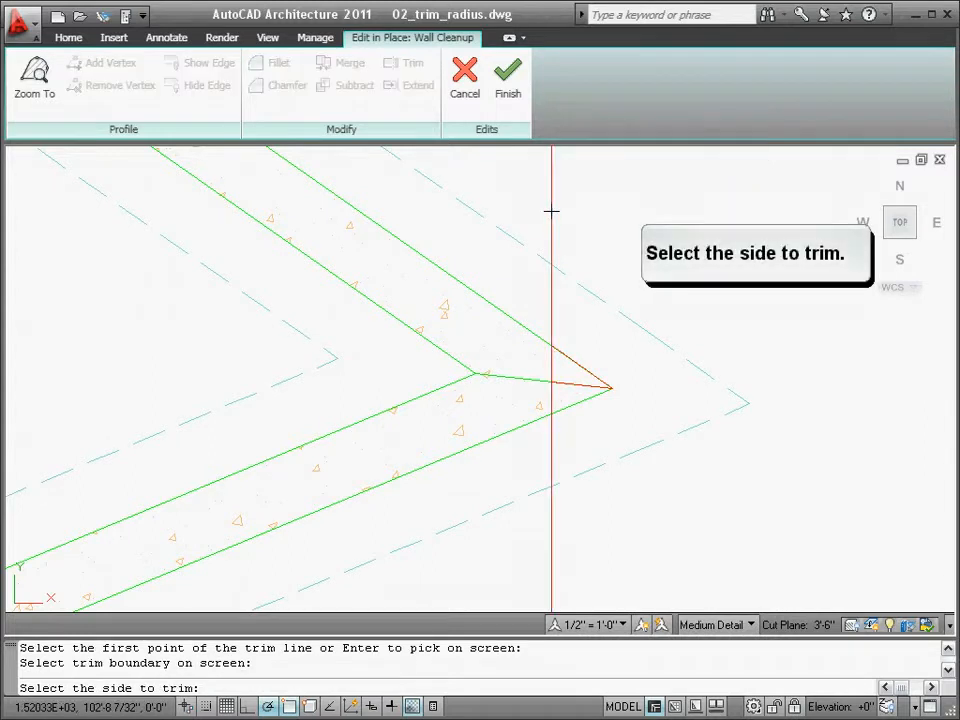
{"action": "left_click", "coordinate": [628, 212]}
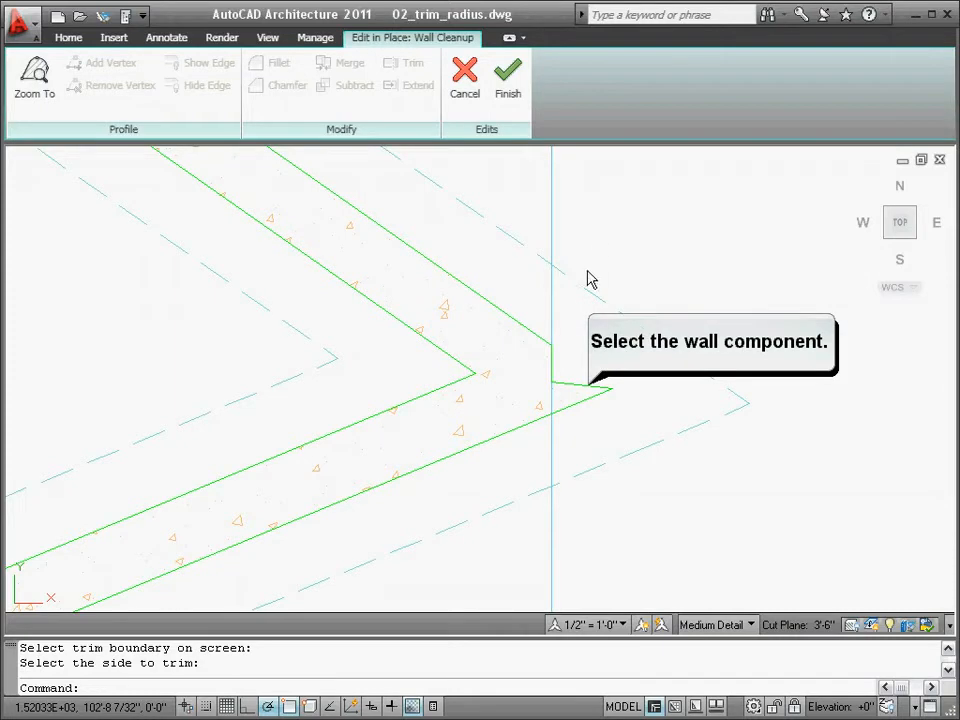
Step: Trim the lower wall component's tip along a diagonal line starting at the upper wall's trimmed corner
{"action": "left_click", "coordinate": [578, 384]}
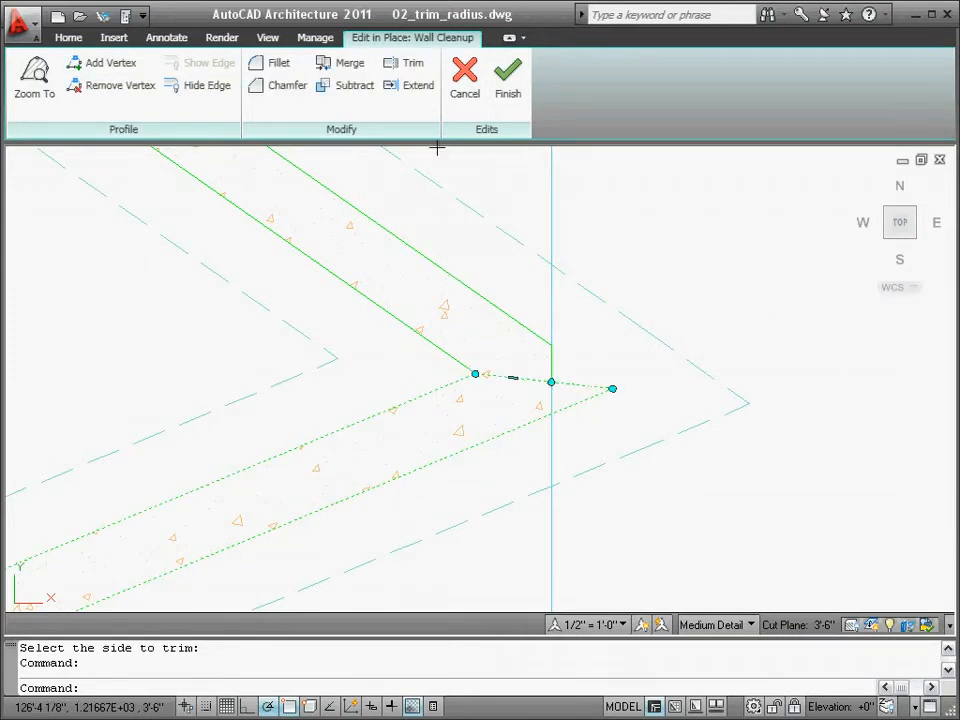
{"action": "left_click", "coordinate": [413, 64]}
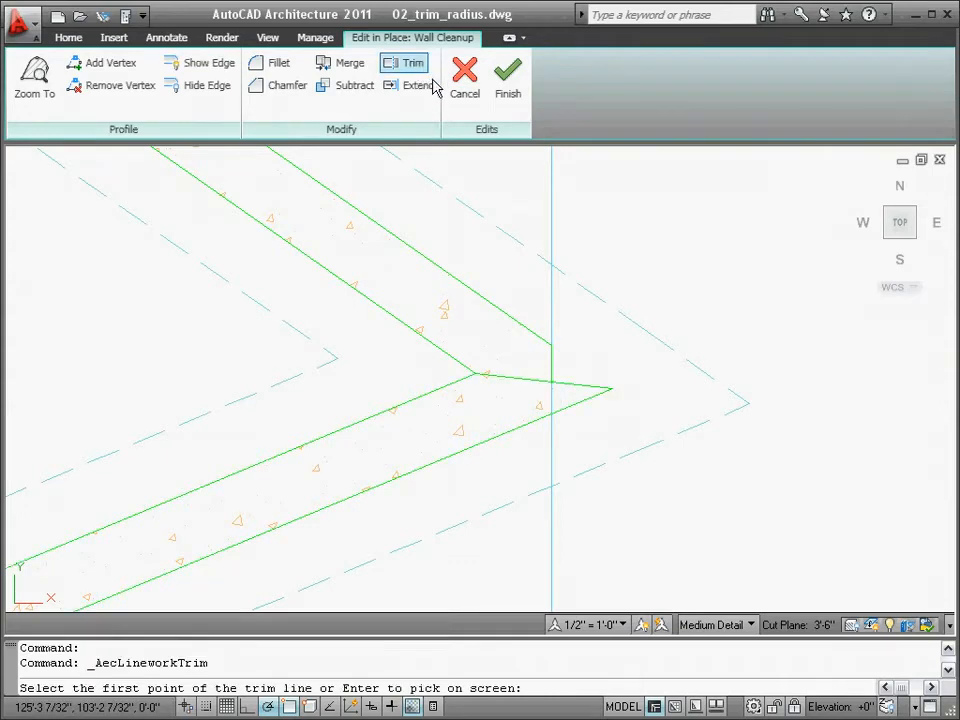
{"action": "left_click", "coordinate": [551, 381]}
{"action": "left_click", "coordinate": [507, 455]}
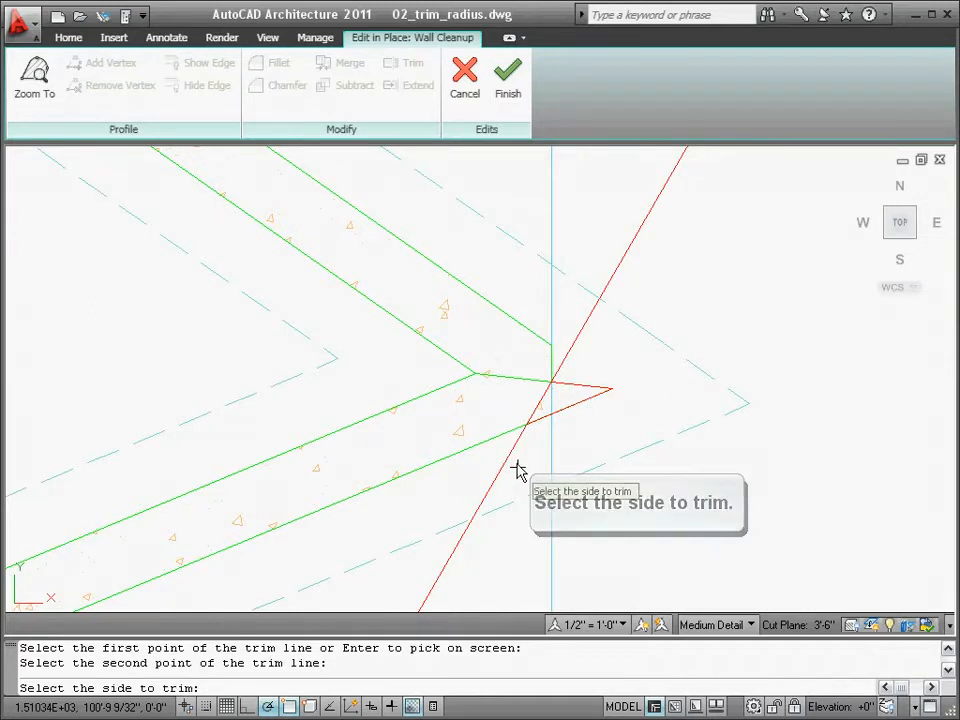
{"action": "left_click", "coordinate": [520, 472]}
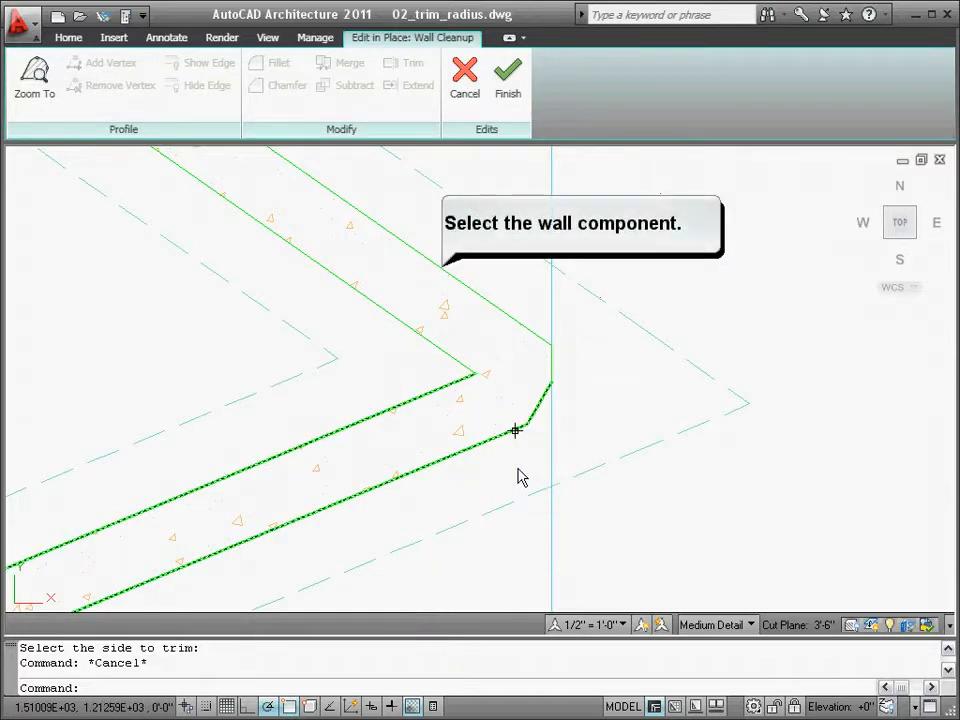
Step: Fillet the upper wall component's corner between its outer sloped edge and short vertical edge with a 3" radius
{"action": "left_click", "coordinate": [515, 431]}
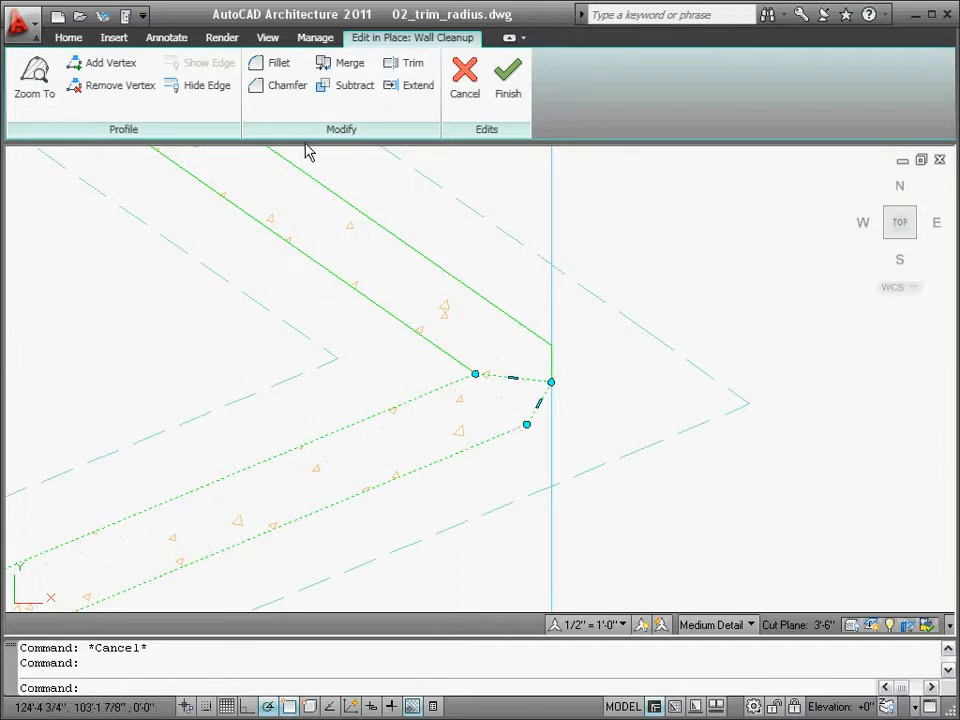
{"action": "left_click", "coordinate": [279, 64]}
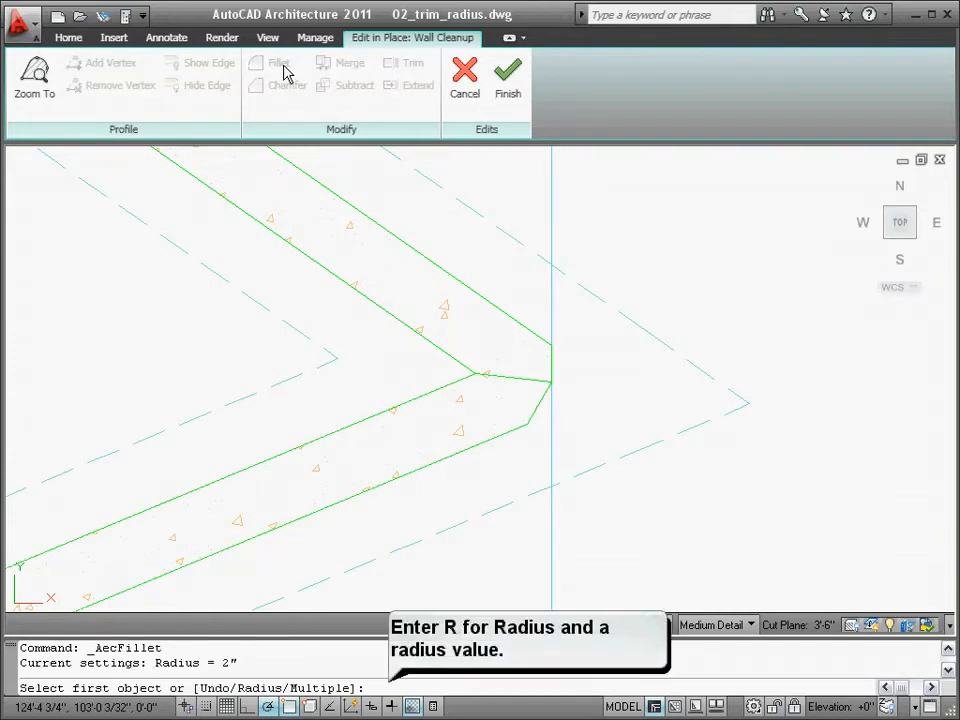
{"action": "type", "text": "r"}
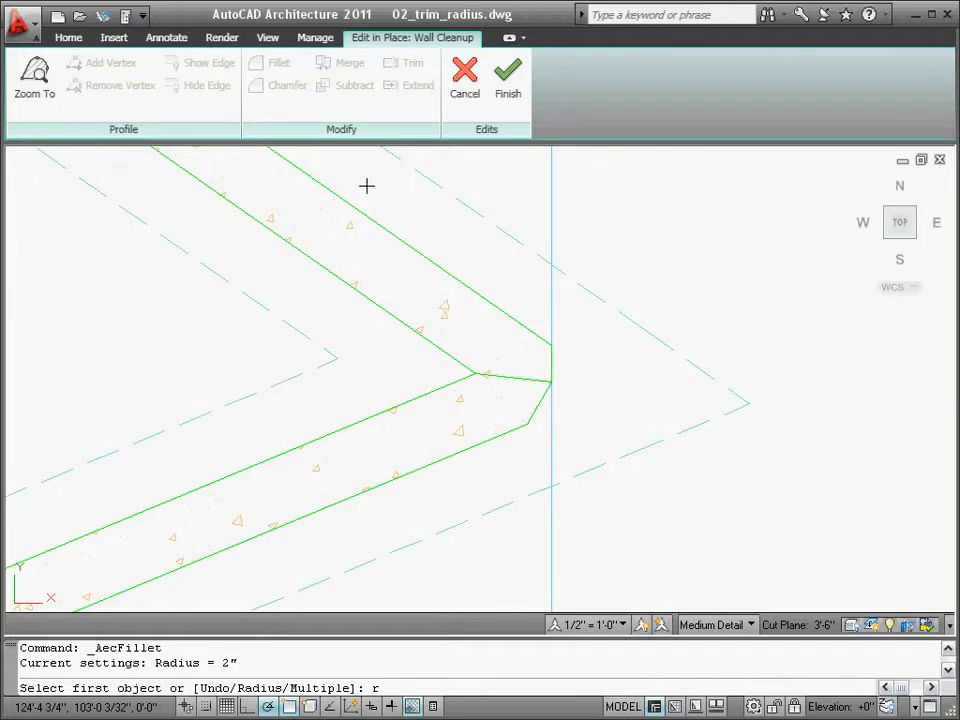
{"action": "key", "text": "Return"}
{"action": "type", "text": "3"}
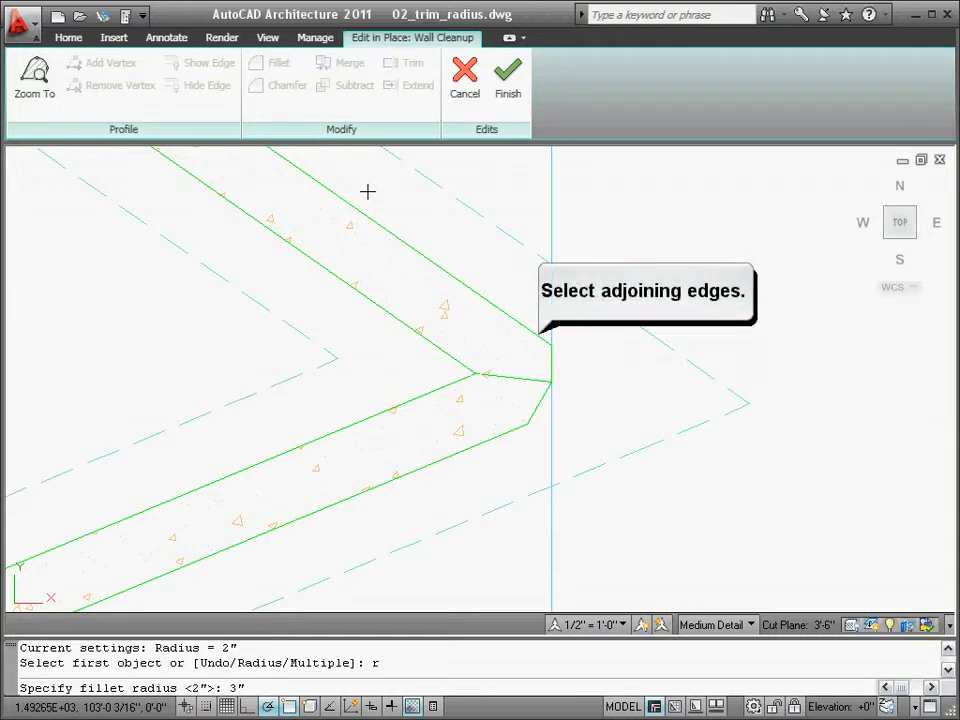
{"action": "key", "text": "Return"}
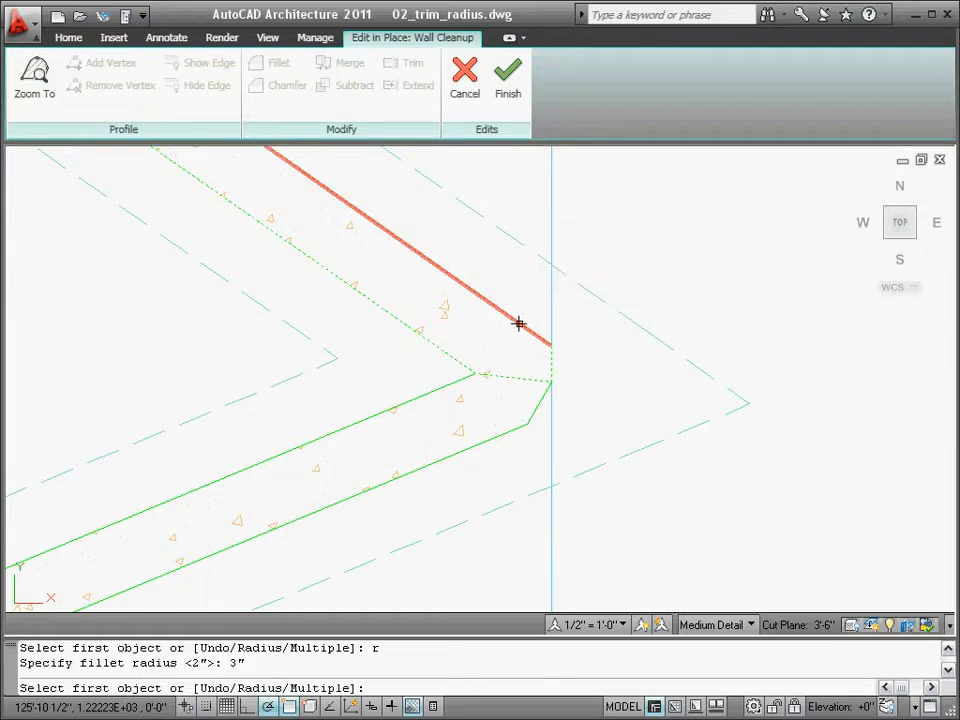
{"action": "left_click", "coordinate": [519, 324]}
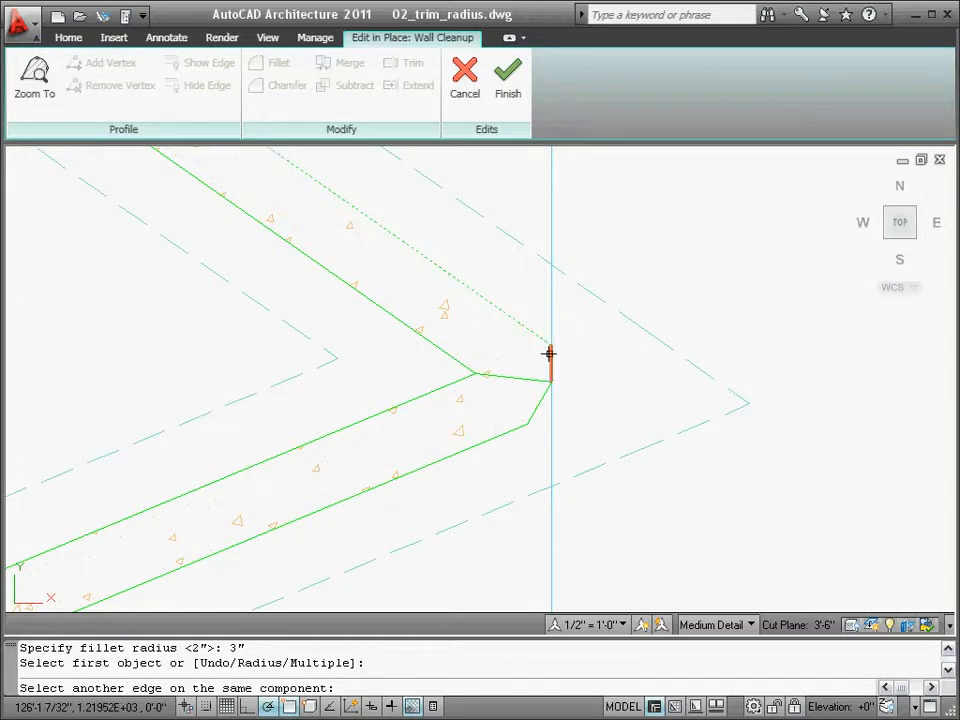
{"action": "left_click", "coordinate": [549, 353]}
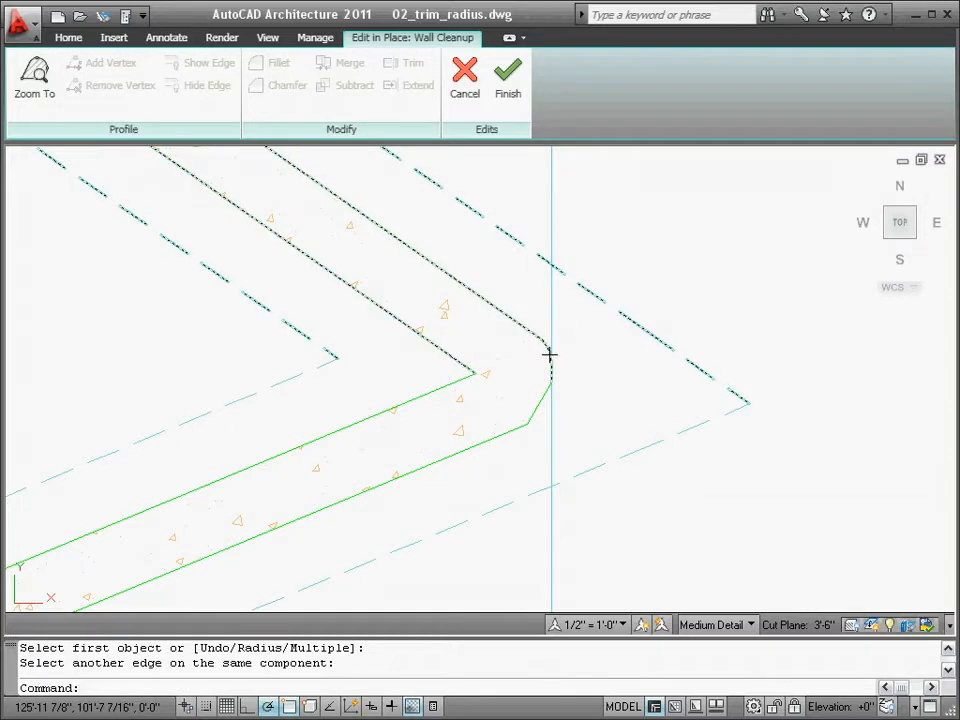
Step: Finish the cleanup edit and delete the vertical line that served as the trim boundary
{"action": "left_click", "coordinate": [513, 123]}
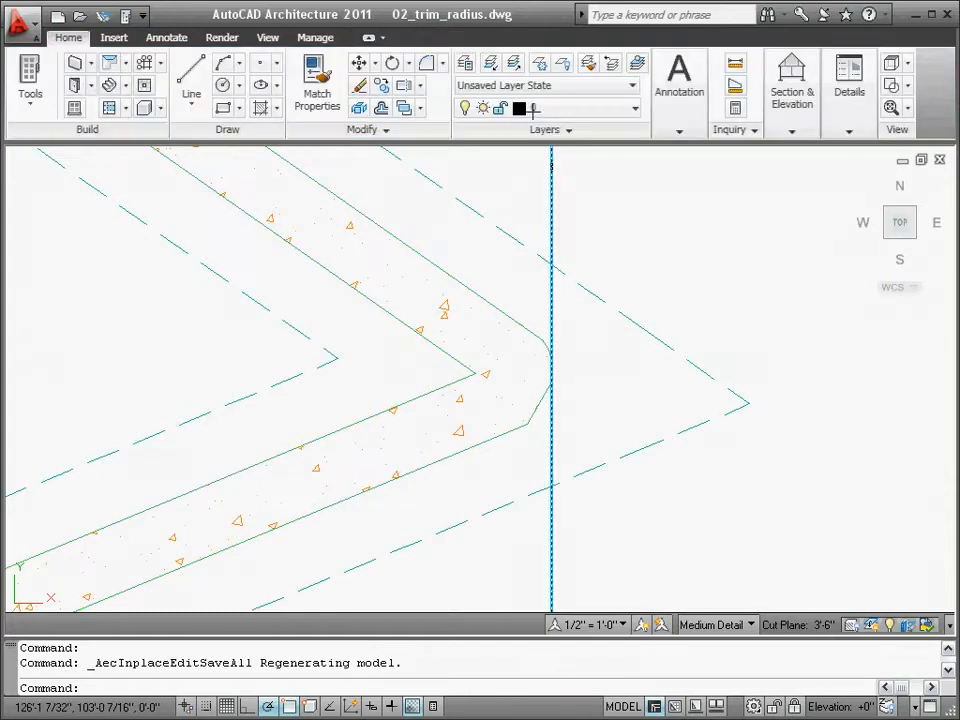
{"action": "left_click", "coordinate": [553, 162]}
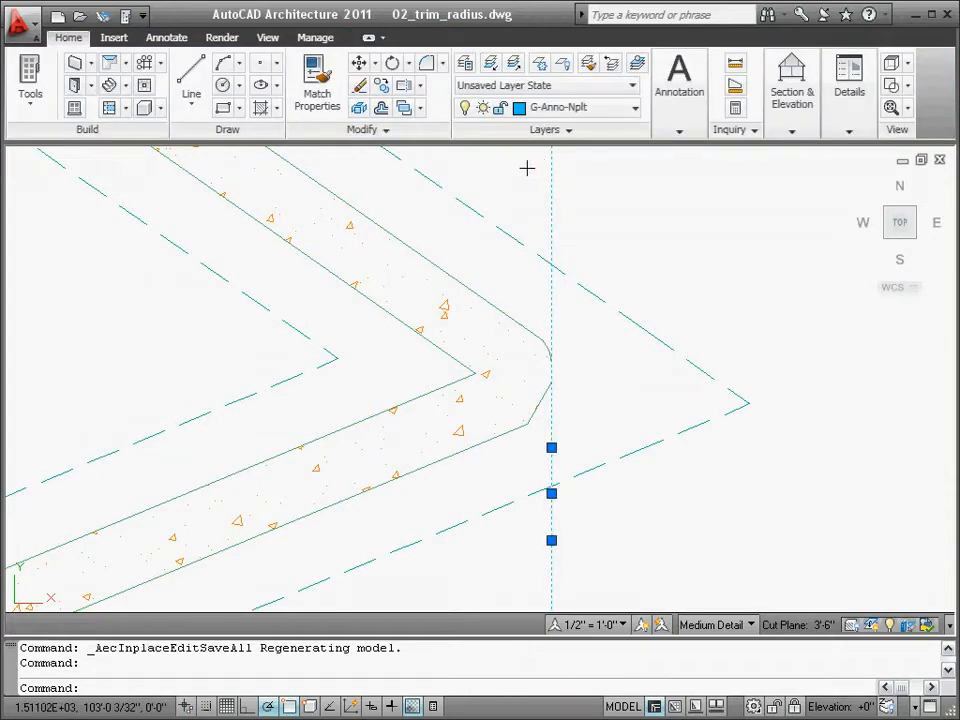
{"action": "key", "text": "Delete"}
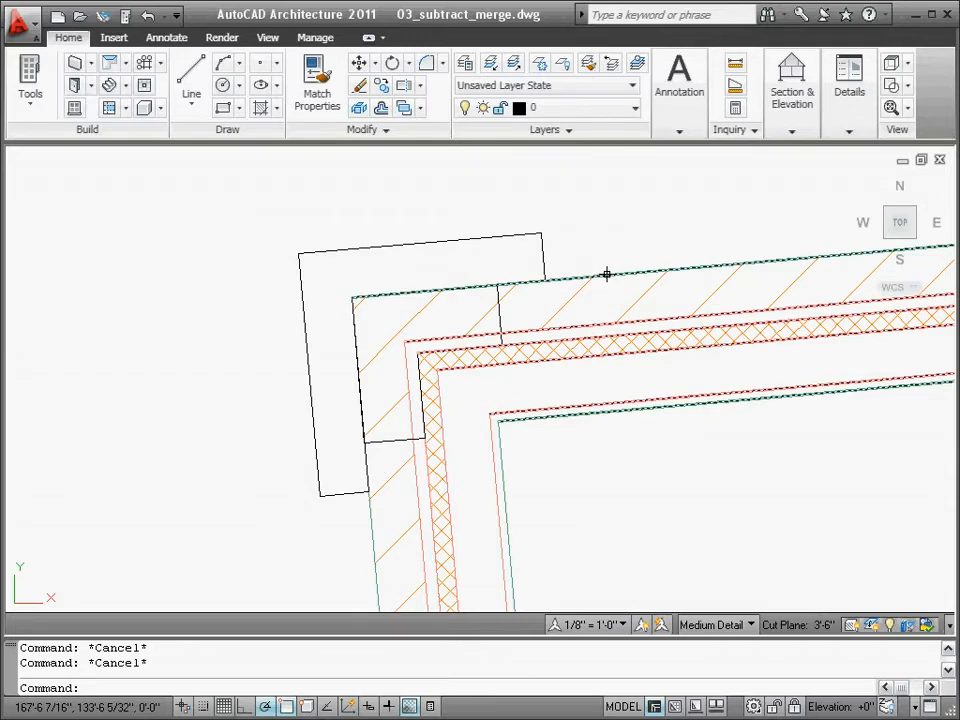
Step: Start Cleanup Edit in Place on the upper wall in 03_subtract_merge.dwg and subtract the inner L-shaped outline from its outer hatched component, keeping the linework
{"action": "left_click", "coordinate": [606, 273]}
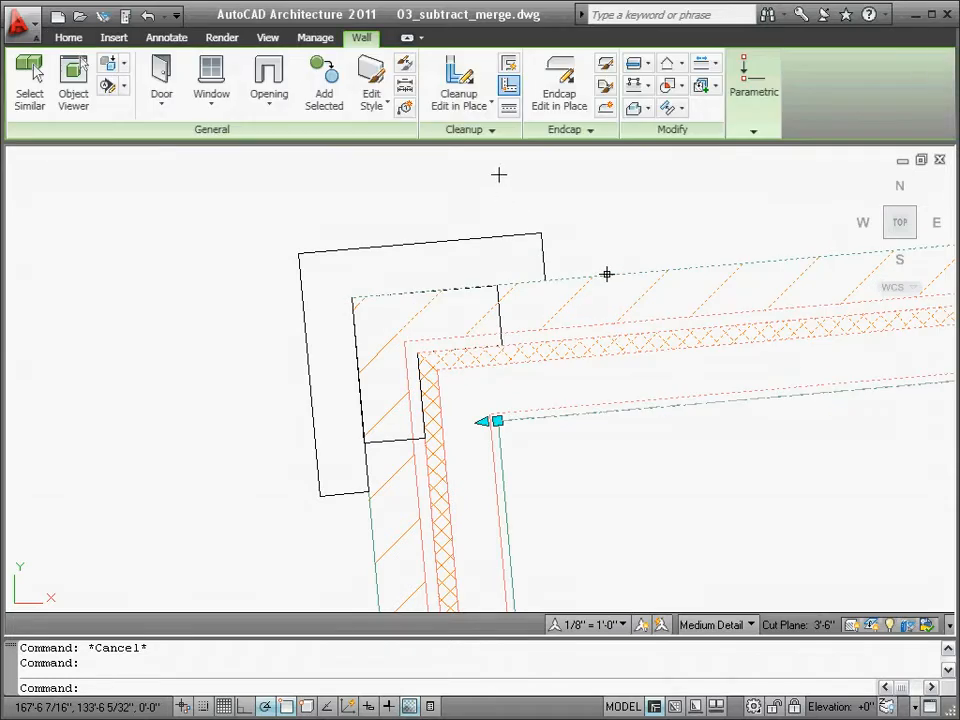
{"action": "left_click", "coordinate": [470, 82]}
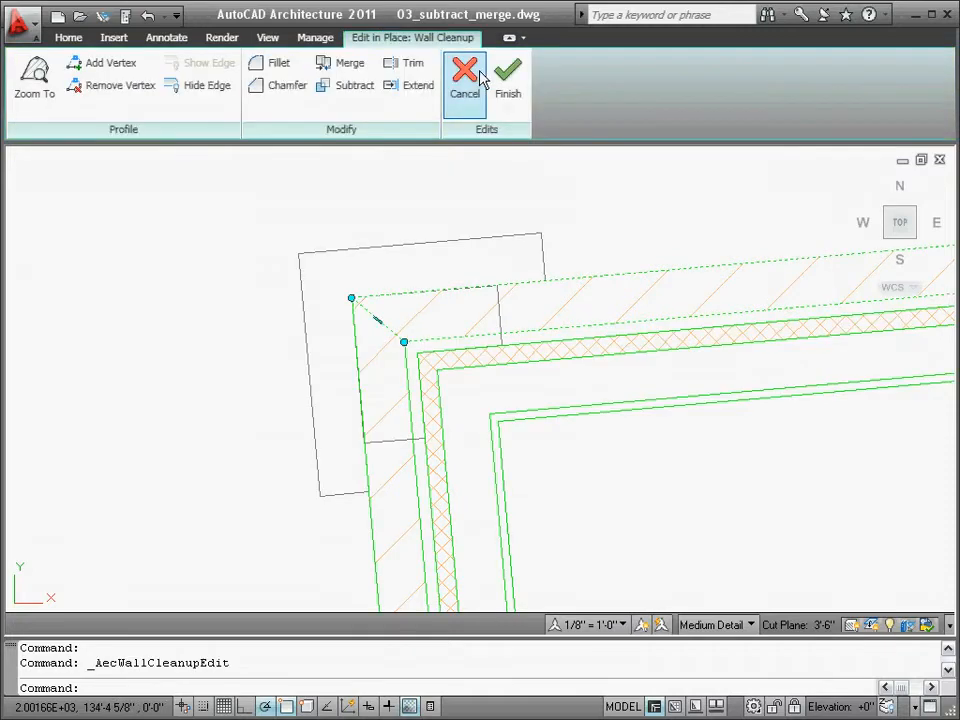
{"action": "left_click", "coordinate": [355, 88]}
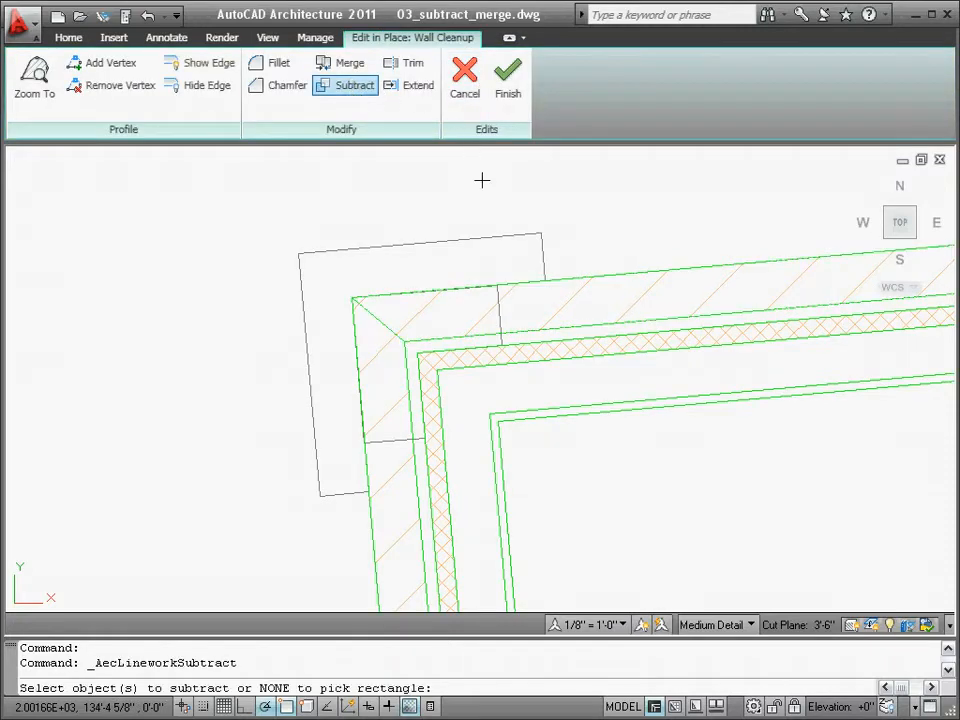
{"action": "left_click", "coordinate": [496, 293]}
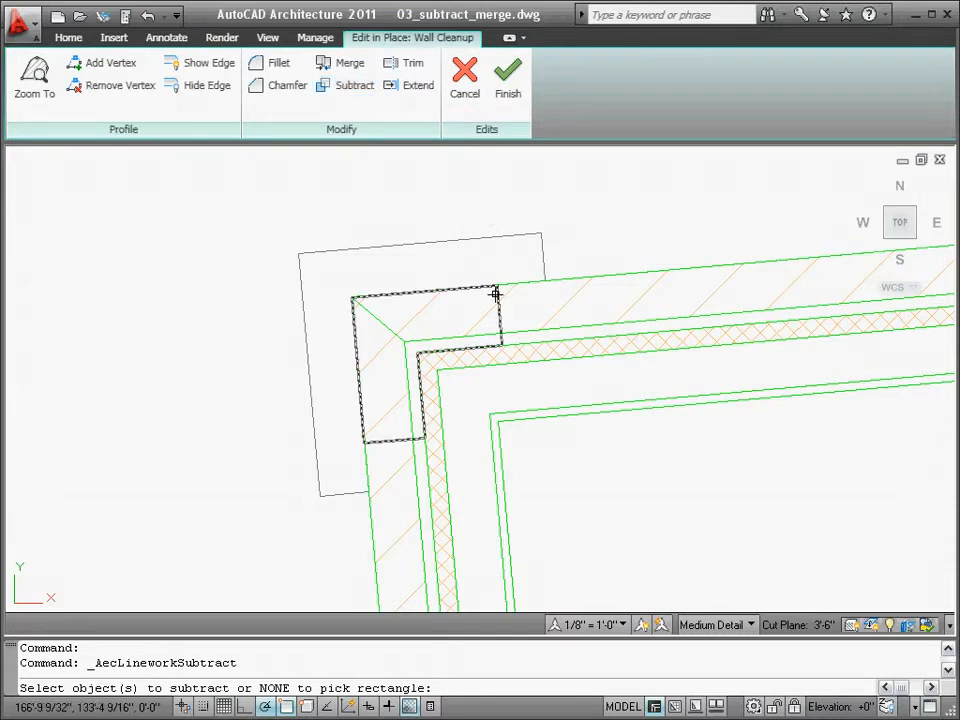
{"action": "left_click", "coordinate": [495, 293]}
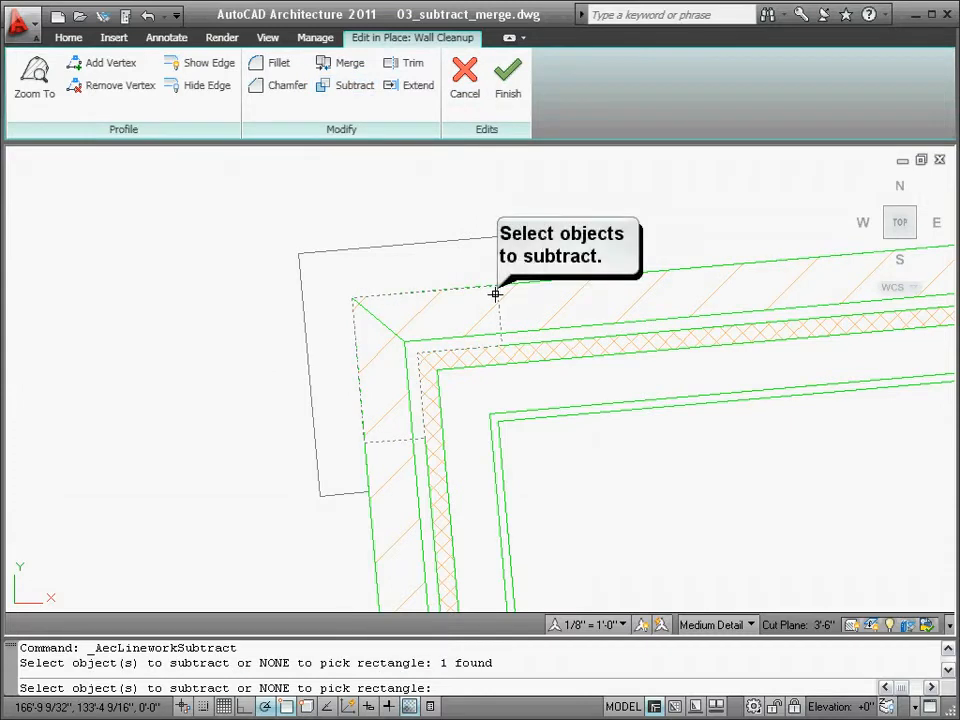
{"action": "key", "text": "Return"}
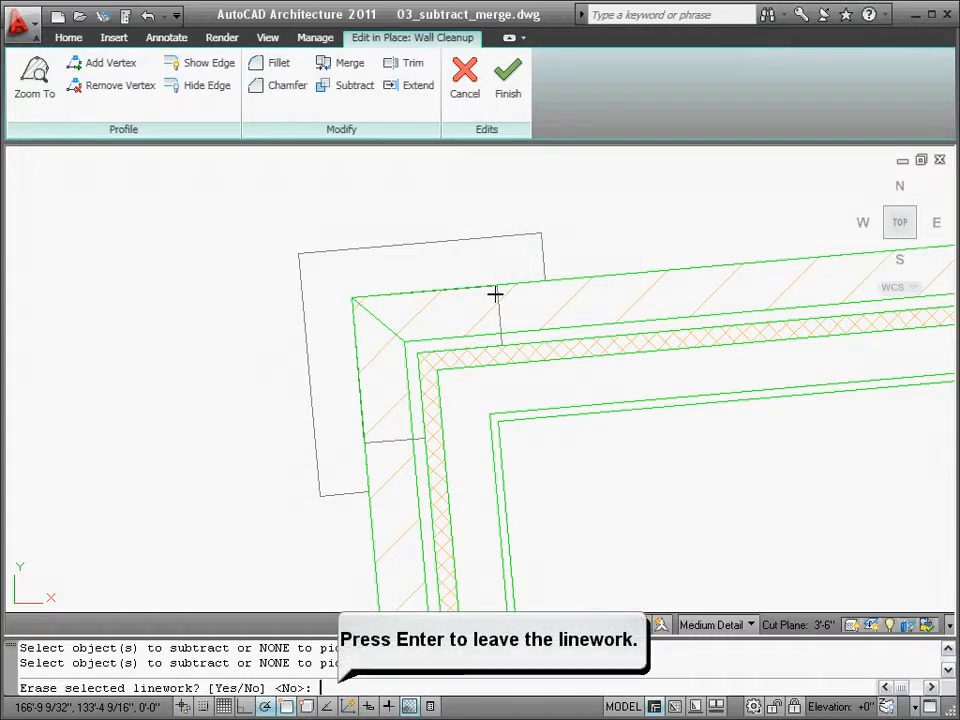
{"action": "key", "text": "Return"}
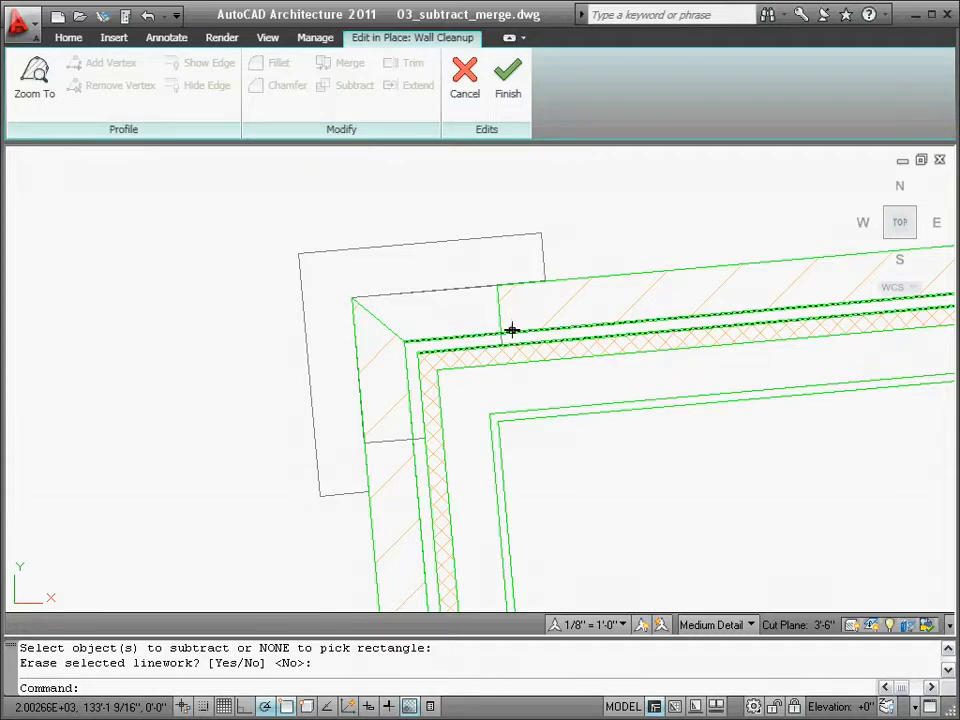
Step: Subtract the inner L-shaped outline from the upper wall's narrow gap component, keeping the linework
{"action": "left_click", "coordinate": [511, 330]}
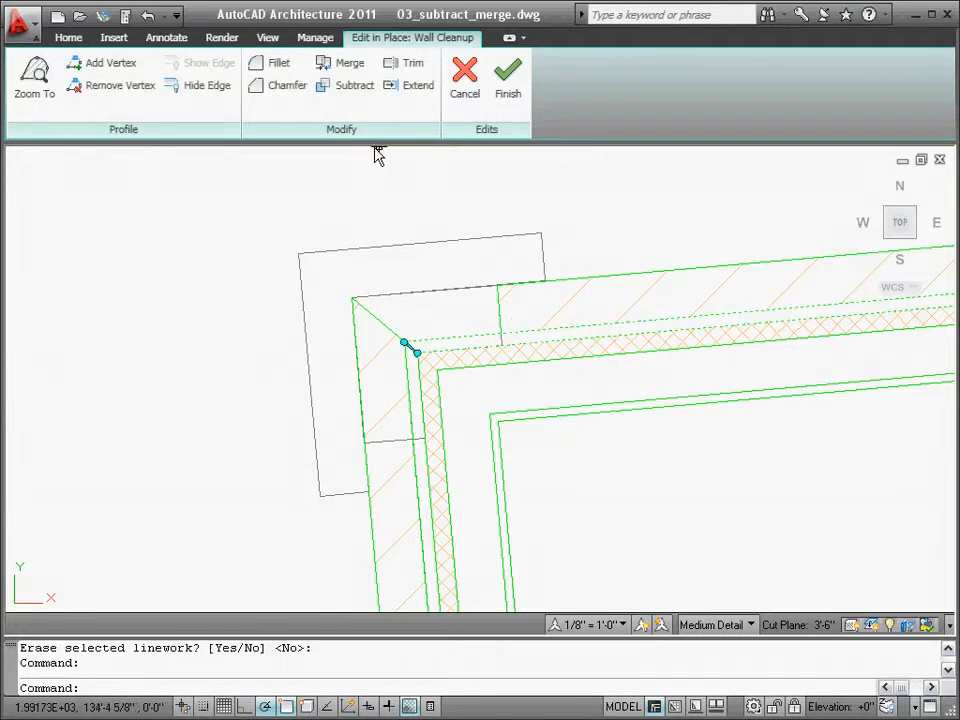
{"action": "left_click", "coordinate": [354, 90]}
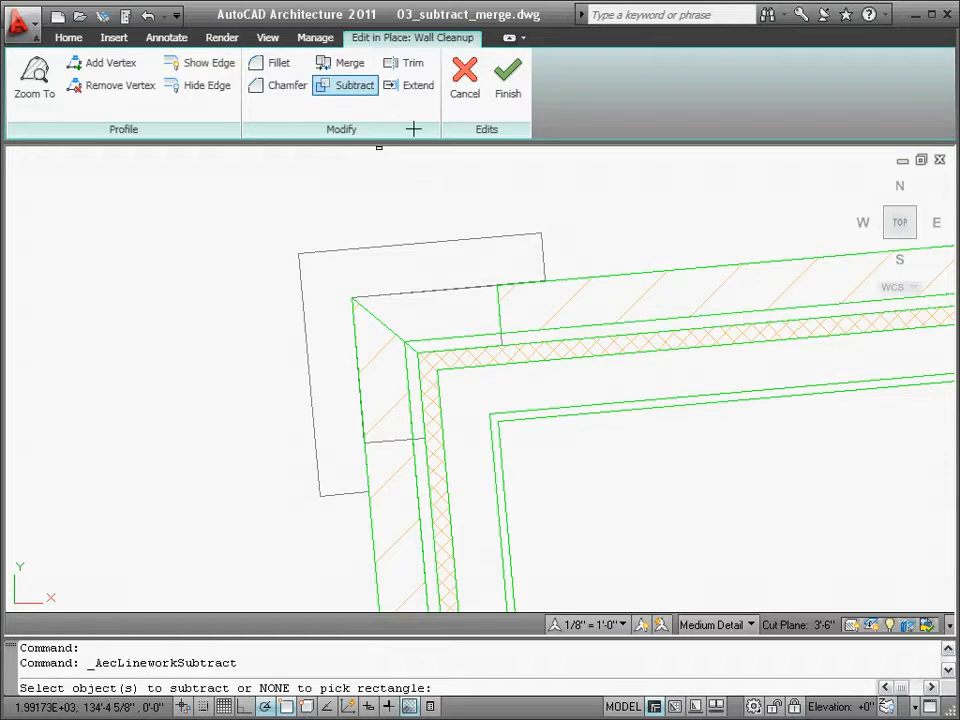
{"action": "left_click", "coordinate": [439, 289]}
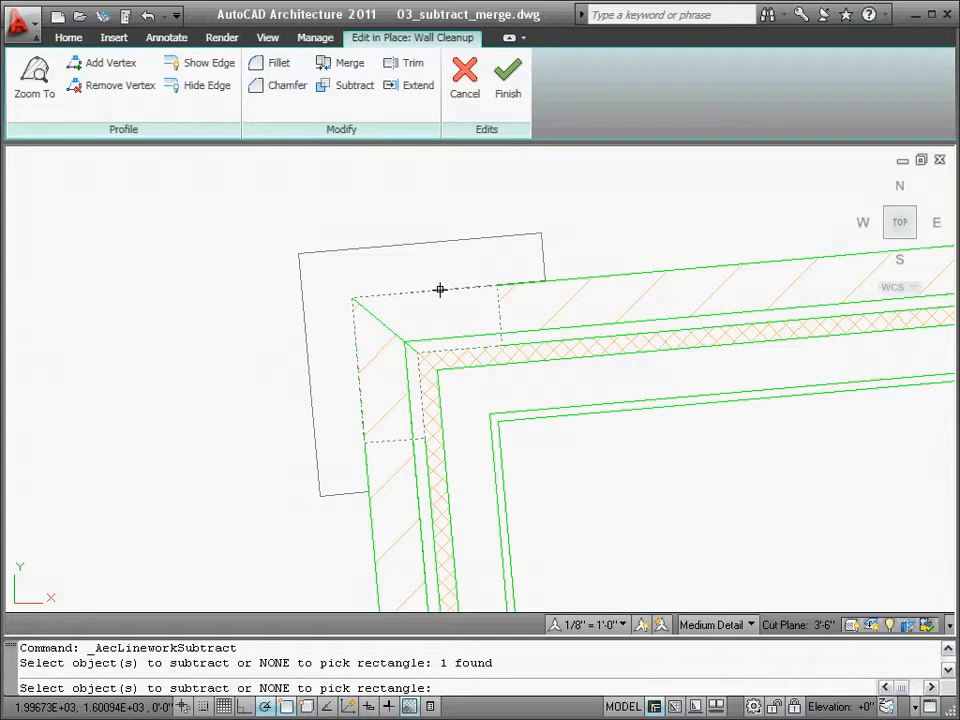
{"action": "key", "text": "Return"}
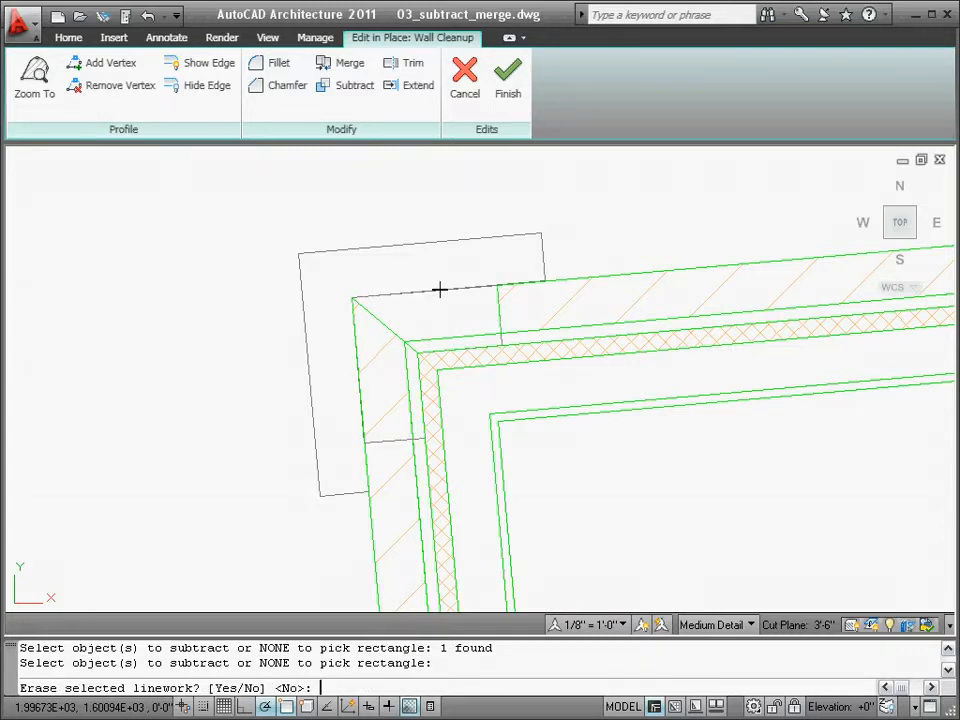
{"action": "key", "text": "Return"}
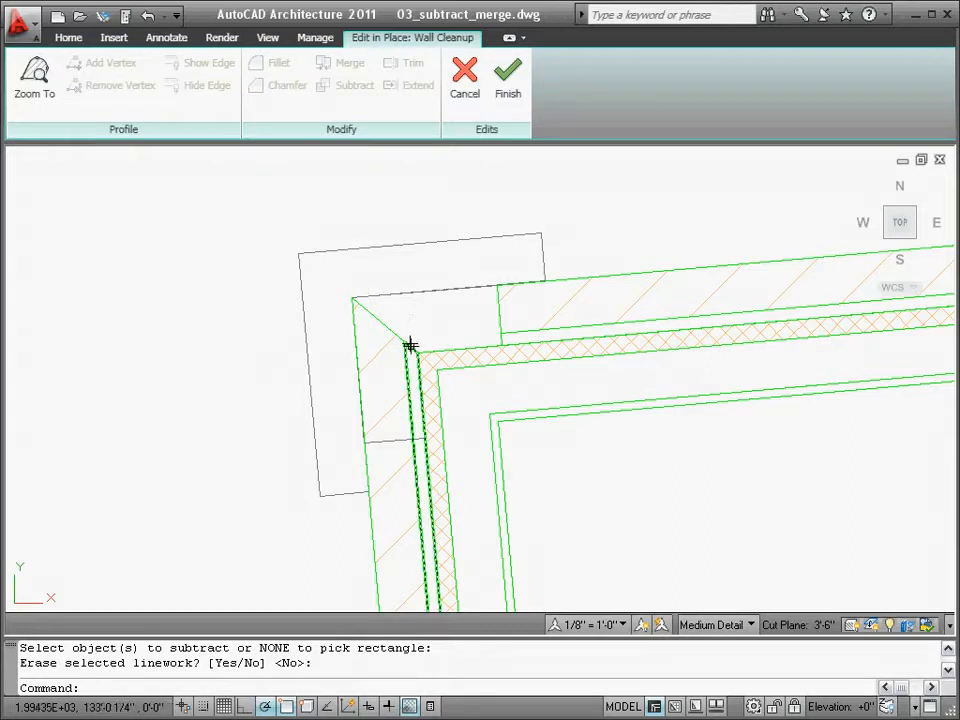
Step: Subtract the inner L-shaped outline from the side wall's narrow gap component, keeping the linework
{"action": "left_click", "coordinate": [410, 346]}
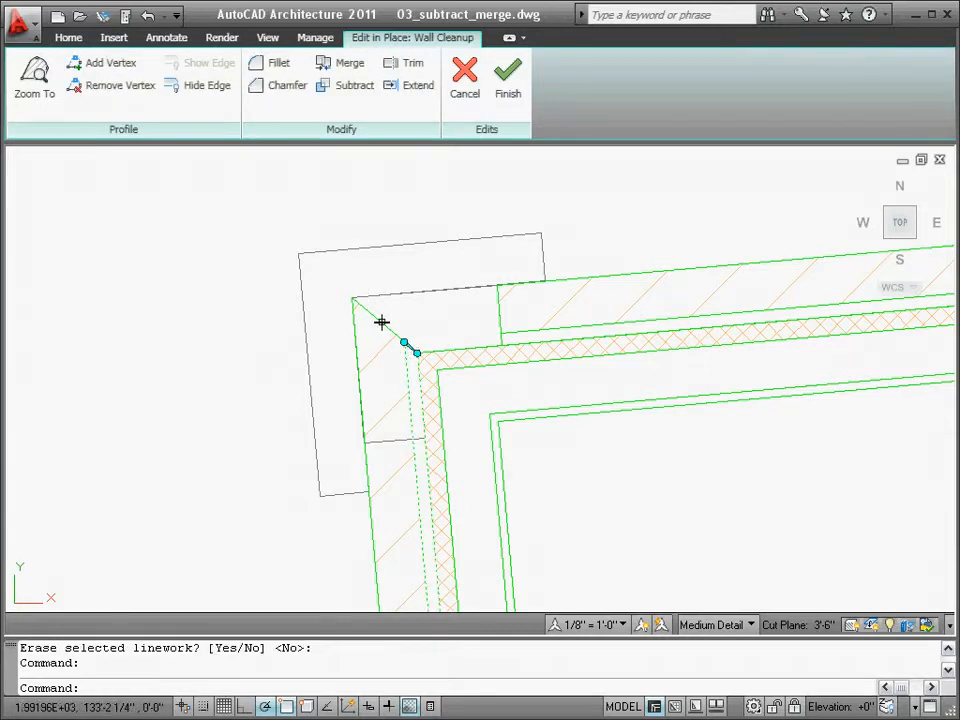
{"action": "left_click", "coordinate": [382, 322]}
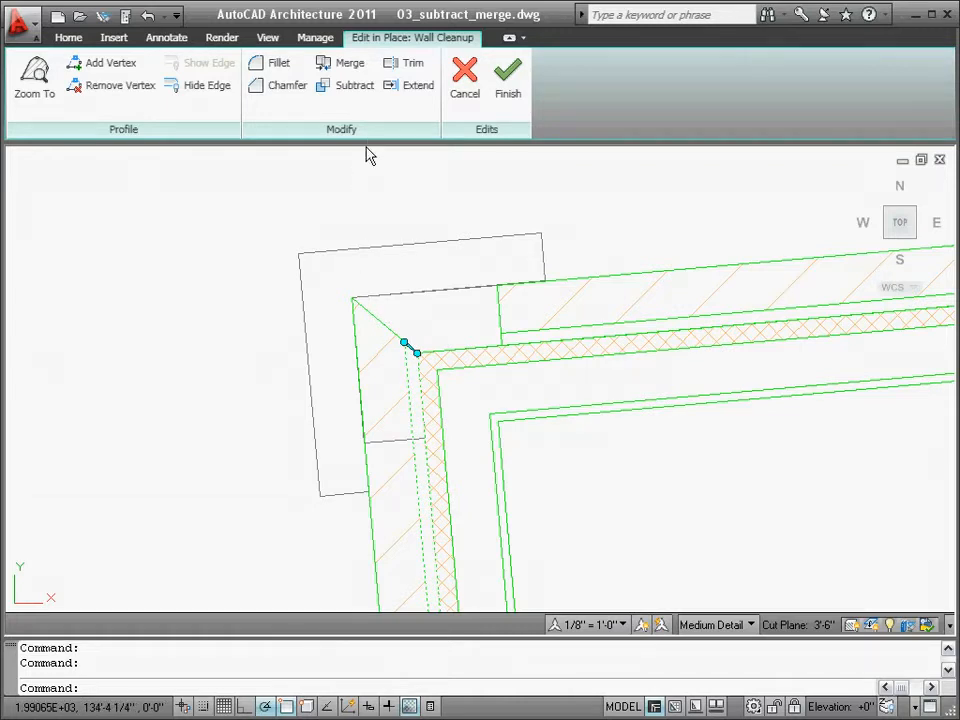
{"action": "left_click", "coordinate": [346, 90]}
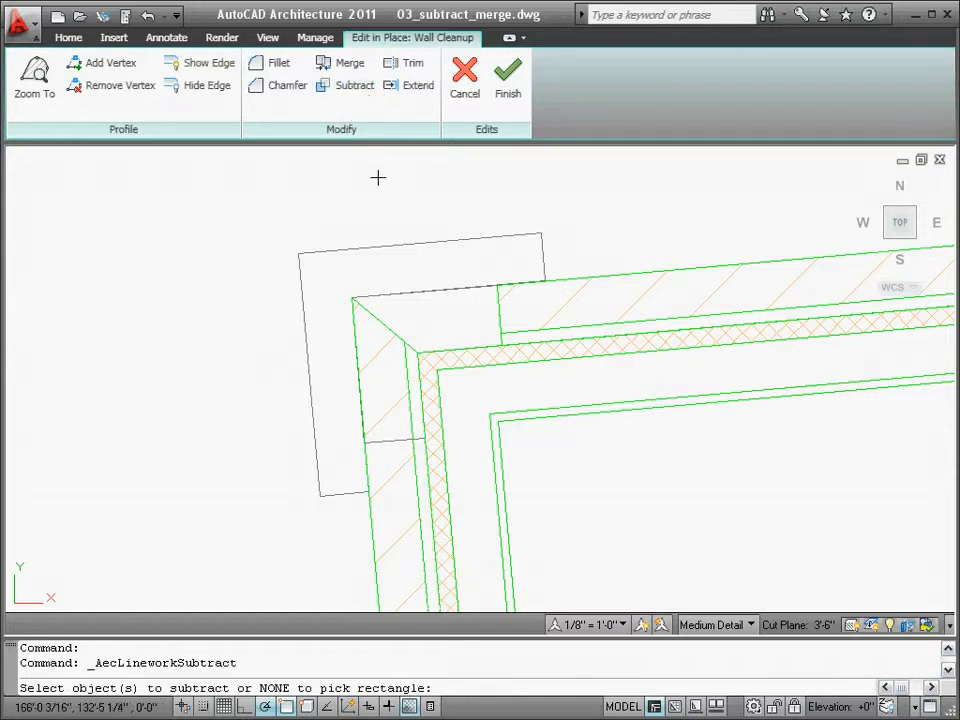
{"action": "left_click", "coordinate": [384, 442]}
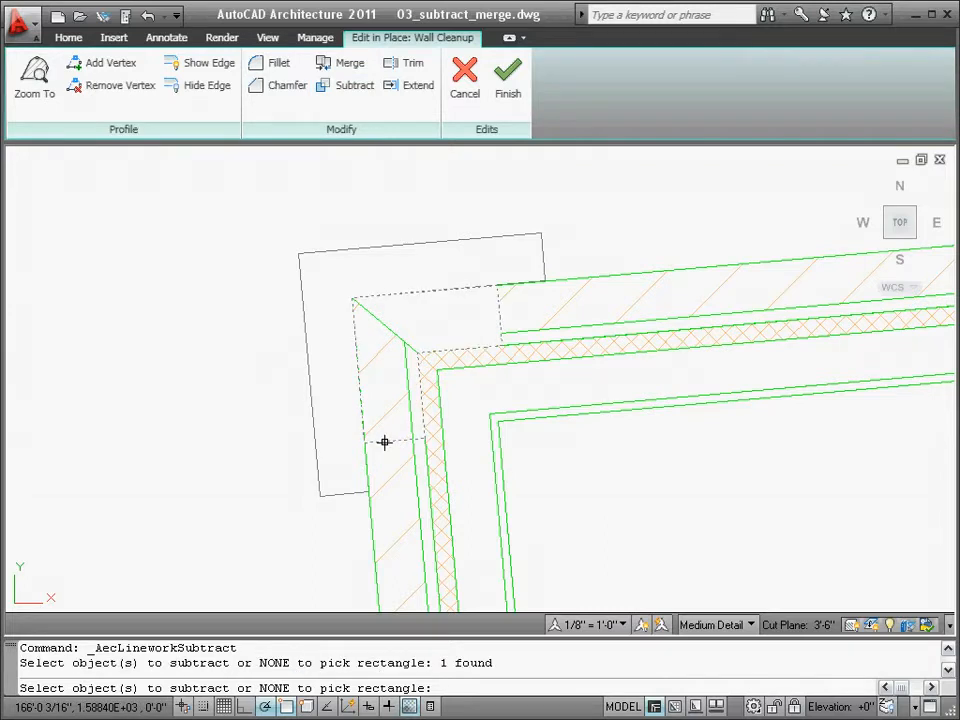
{"action": "key", "text": "Return"}
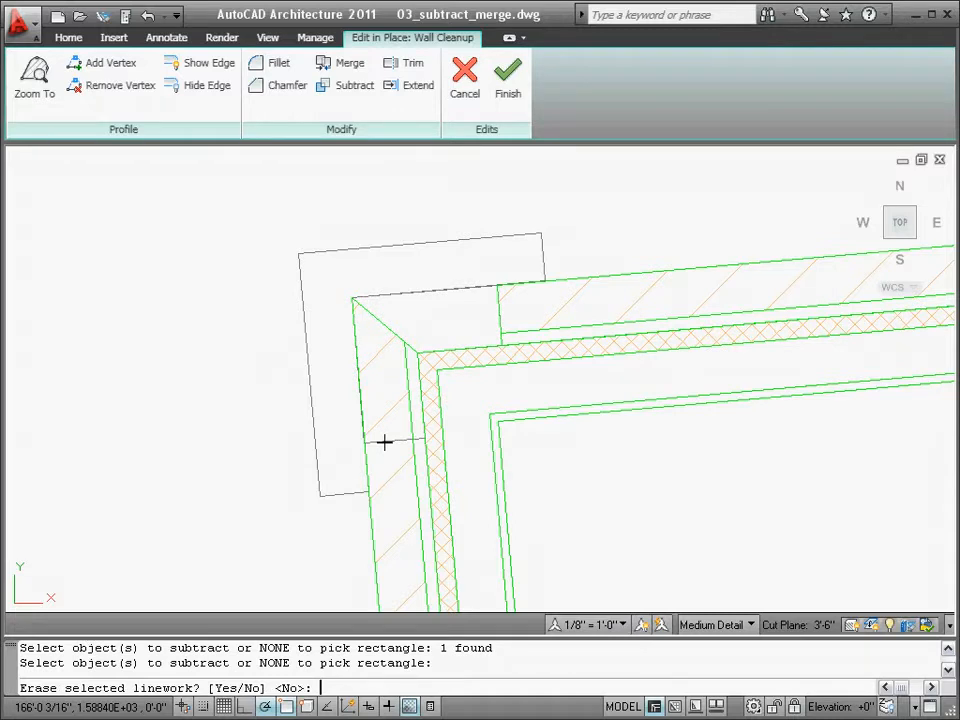
{"action": "key", "text": "Return"}
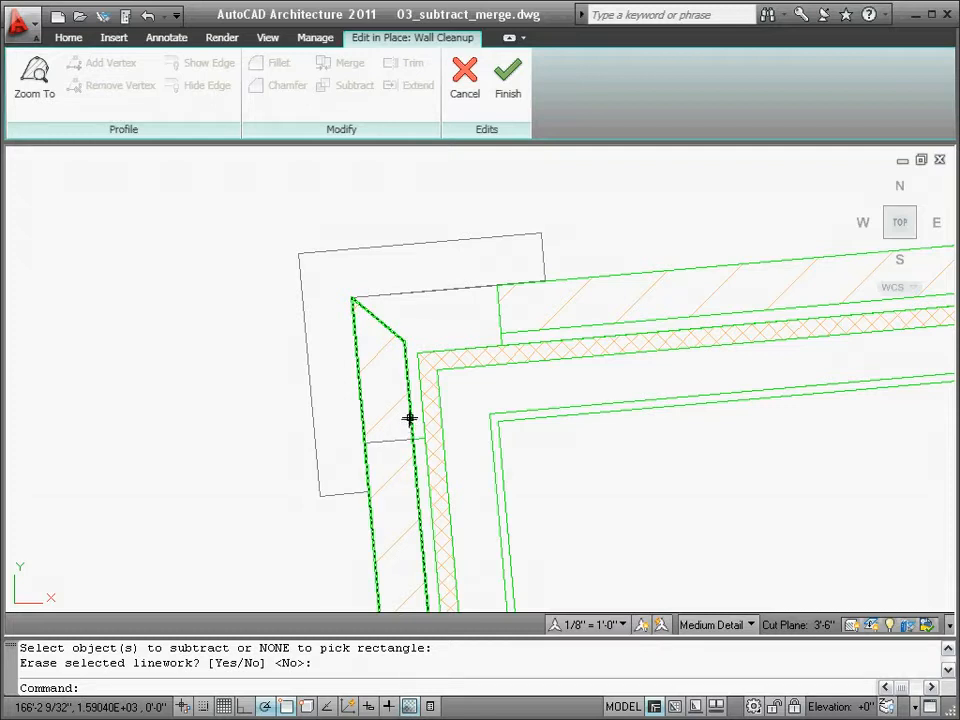
Step: Subtract the inner L-shaped outline from the side wall's outer hatched component, erasing the linework
{"action": "left_click", "coordinate": [409, 419]}
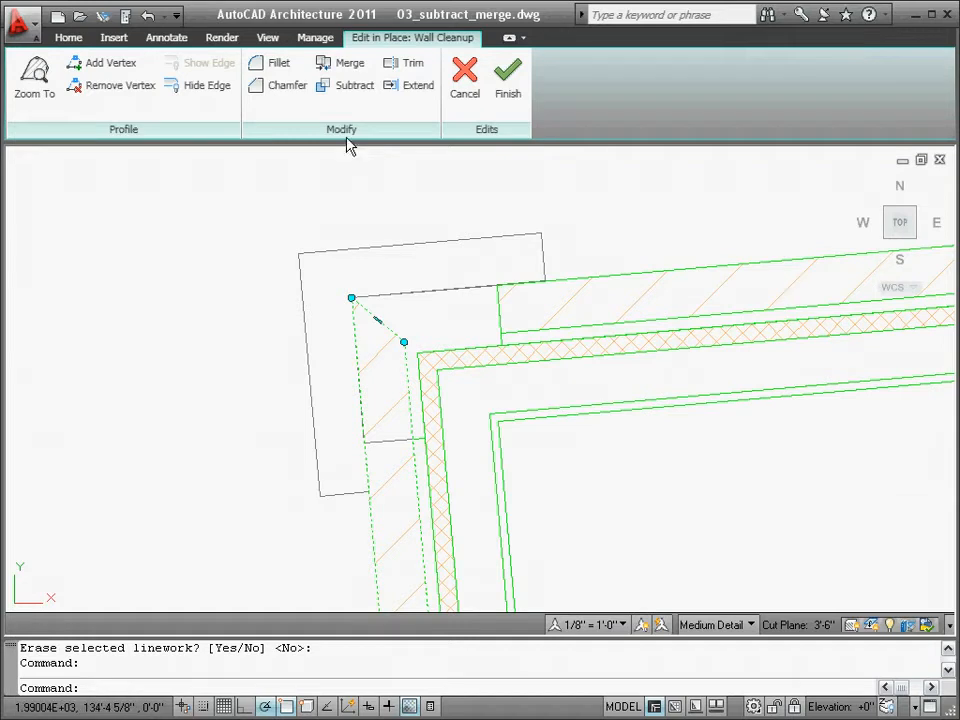
{"action": "left_click", "coordinate": [345, 86]}
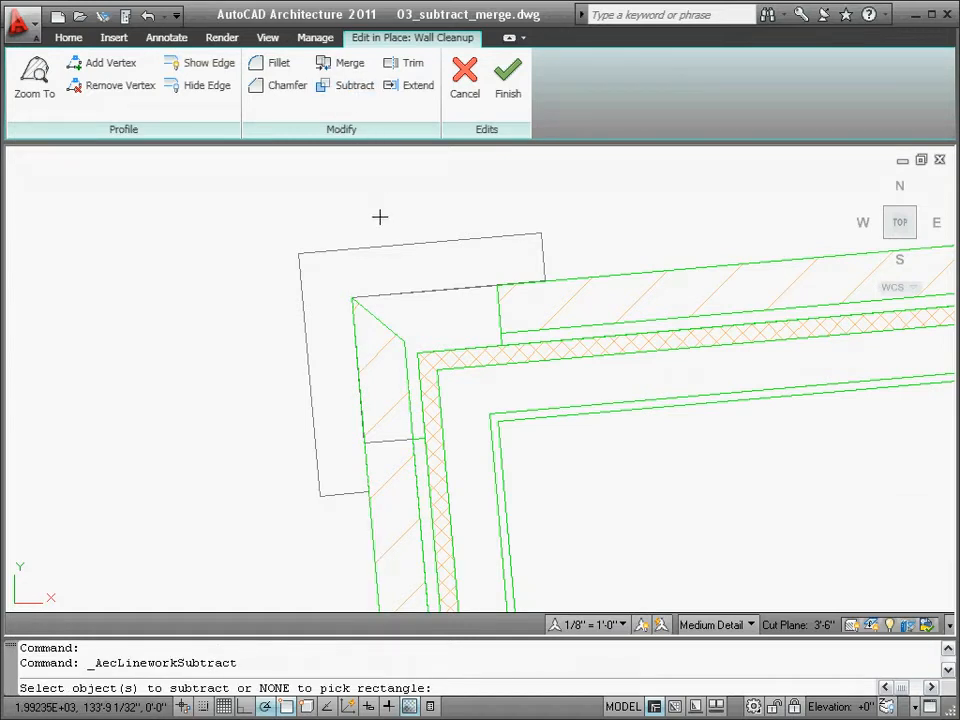
{"action": "left_click", "coordinate": [385, 441]}
{"action": "key", "text": "Return"}
{"action": "type", "text": "y"}
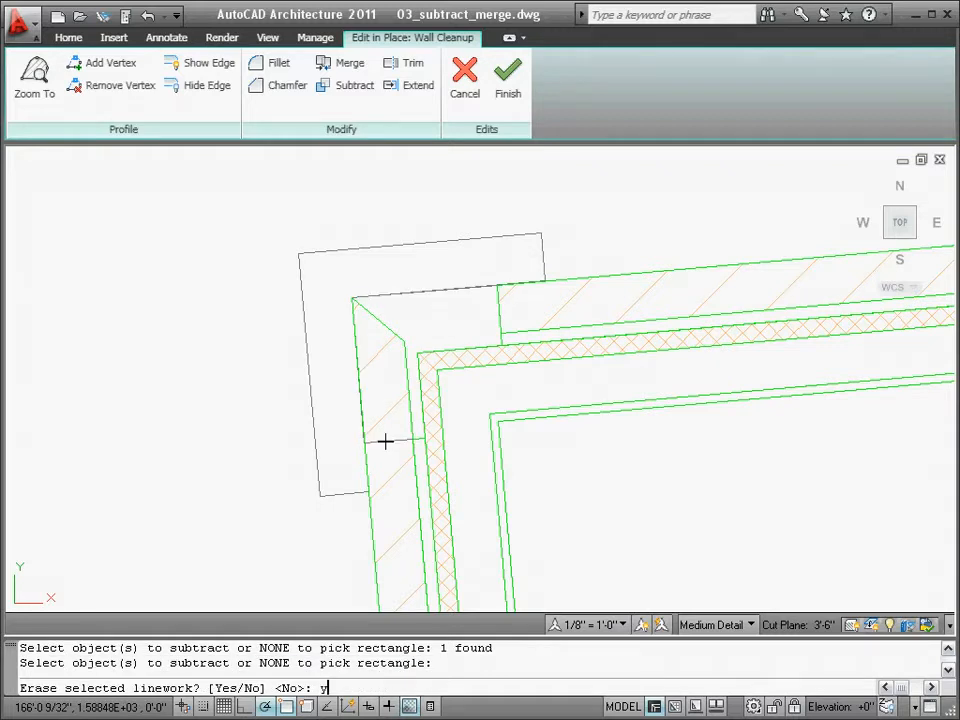
{"action": "key", "text": "Return"}
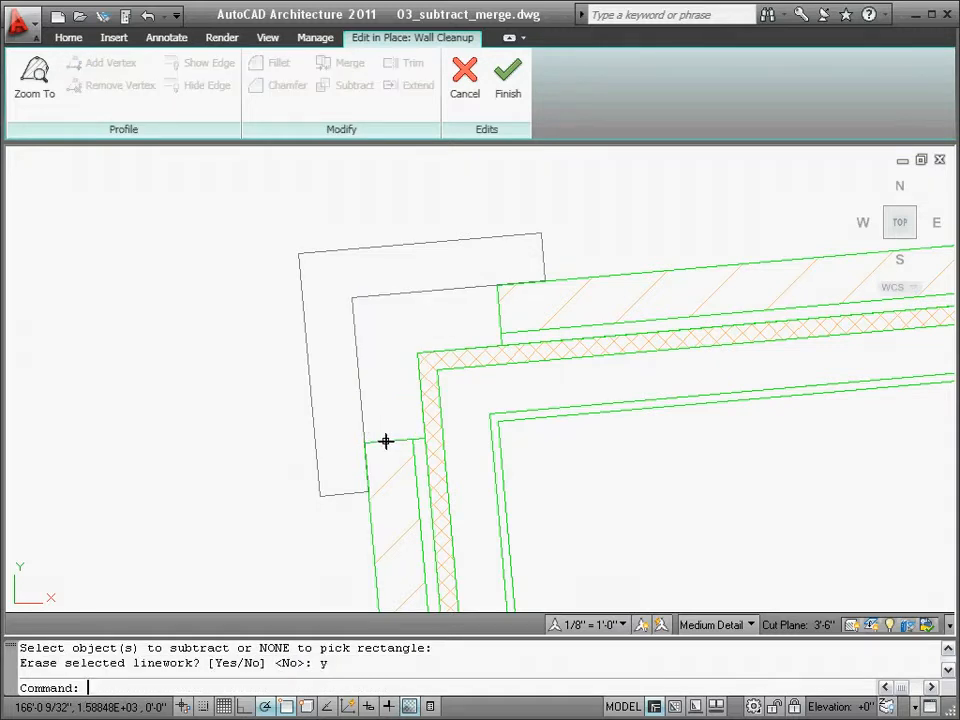
Step: Merge the outer L-shaped outline into the side wall's outer hatched component, erasing the linework
{"action": "left_click", "coordinate": [372, 441]}
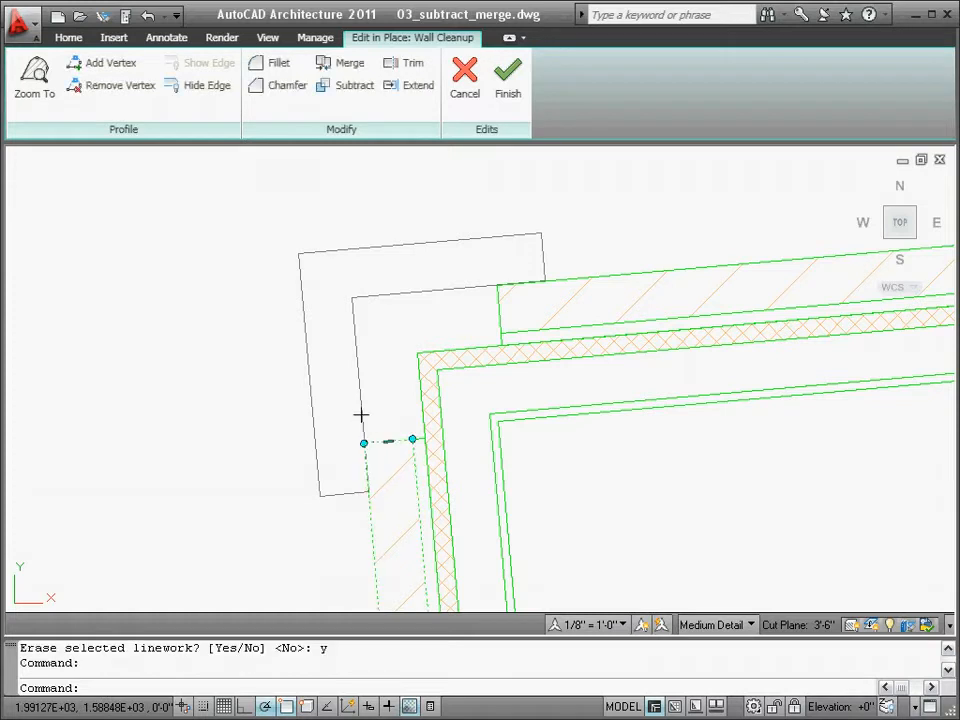
{"action": "left_click", "coordinate": [340, 66]}
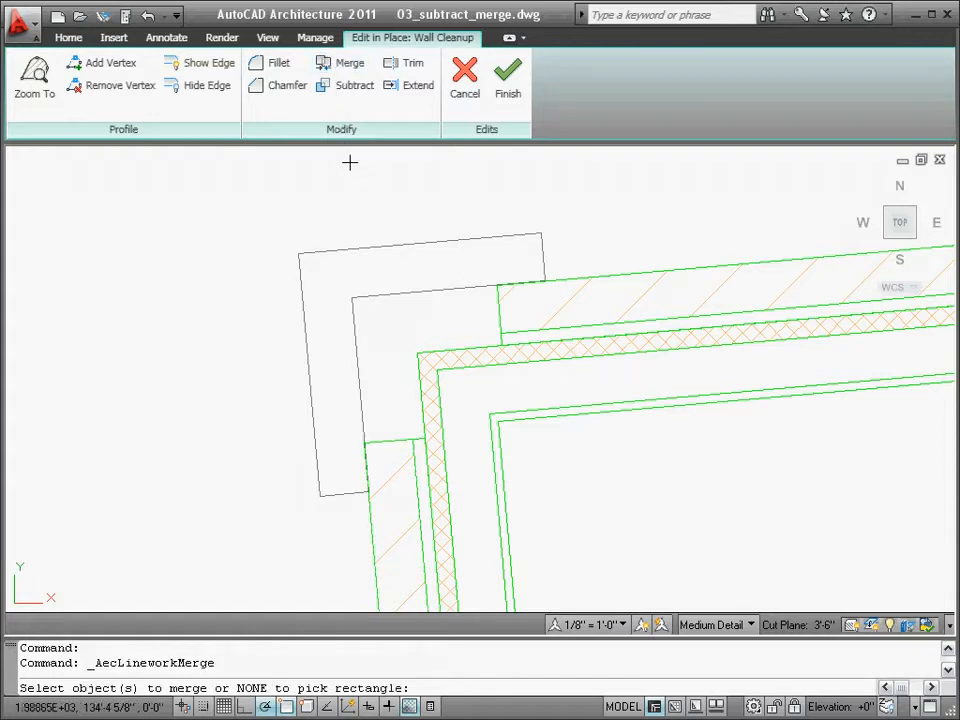
{"action": "left_click", "coordinate": [351, 248]}
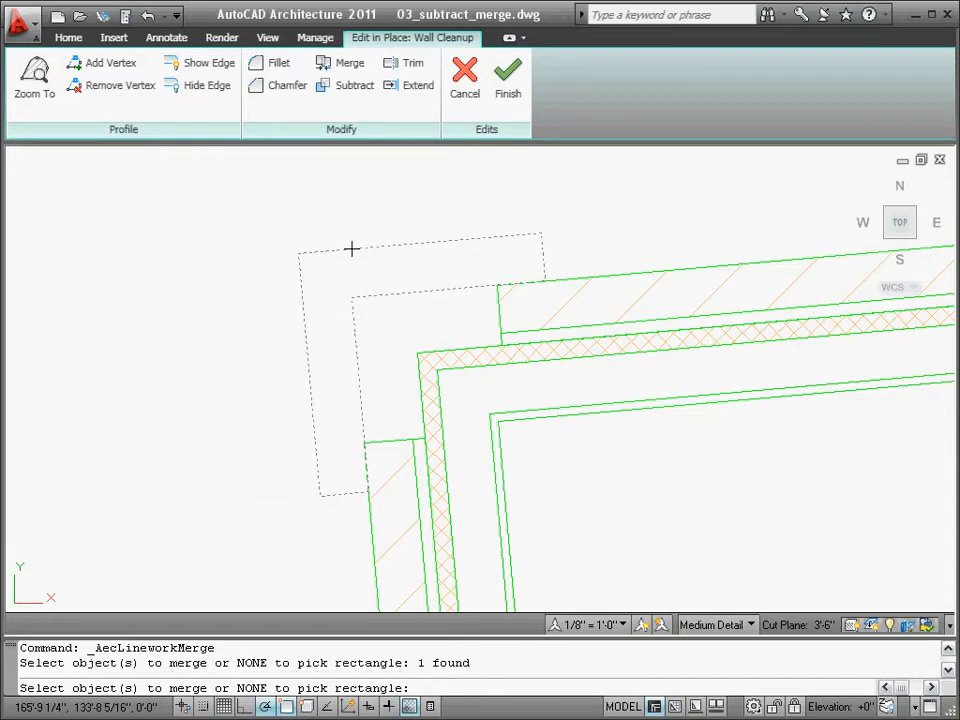
{"action": "key", "text": "Return"}
{"action": "type", "text": "y"}
{"action": "key", "text": "Return"}
Step: Hide the short end edge of the side wall's narrow gap component at the corner cavity
{"action": "left_click", "coordinate": [420, 440]}
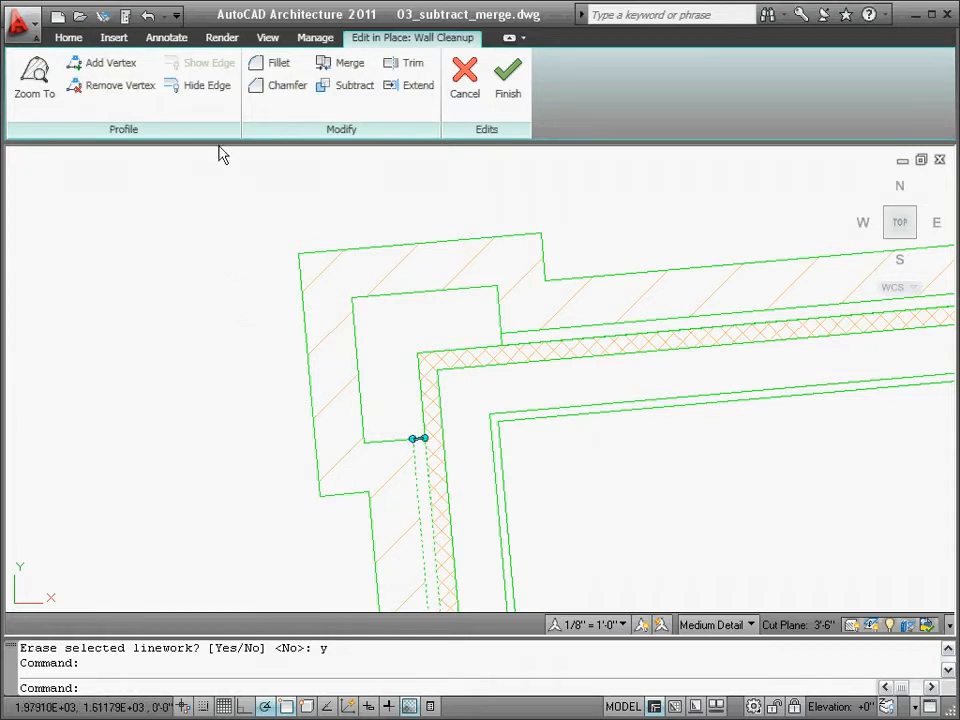
{"action": "left_click", "coordinate": [204, 90]}
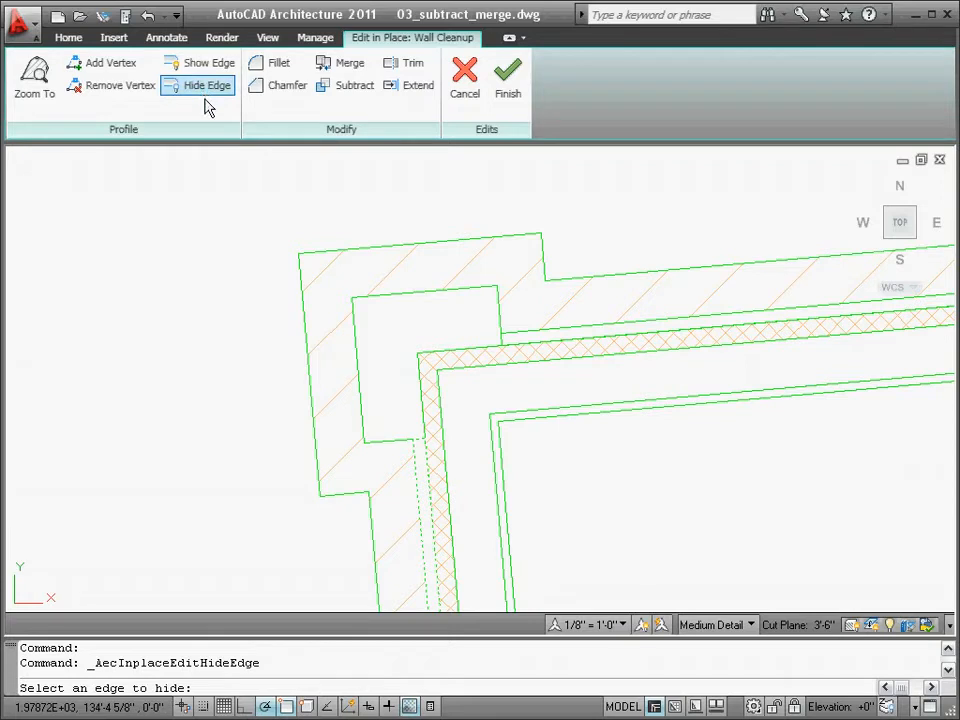
{"action": "left_click", "coordinate": [205, 93]}
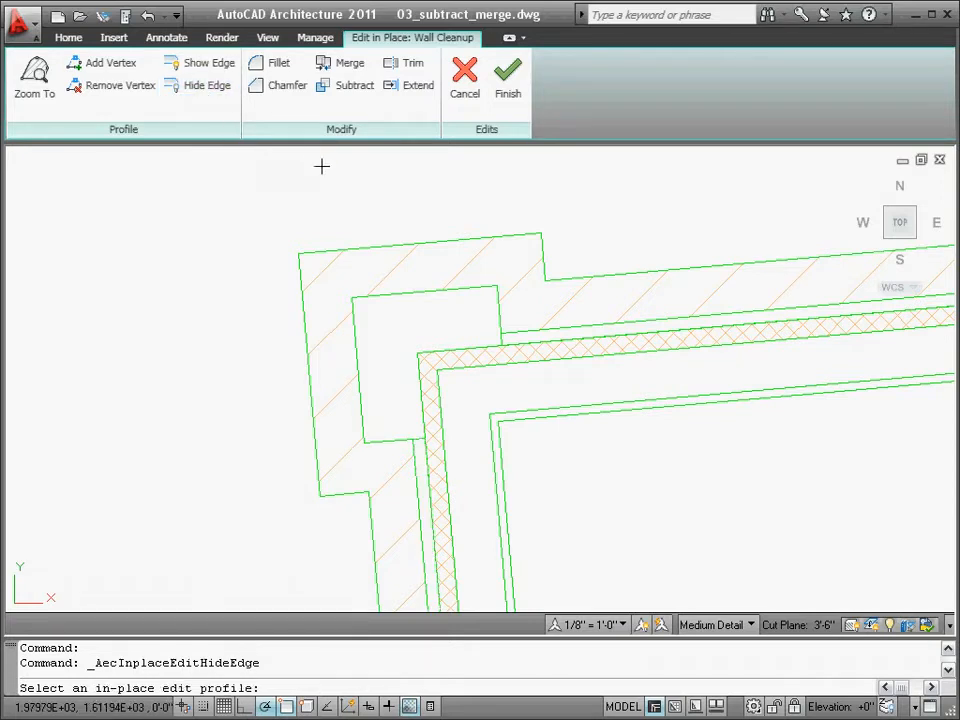
{"action": "left_click", "coordinate": [415, 428]}
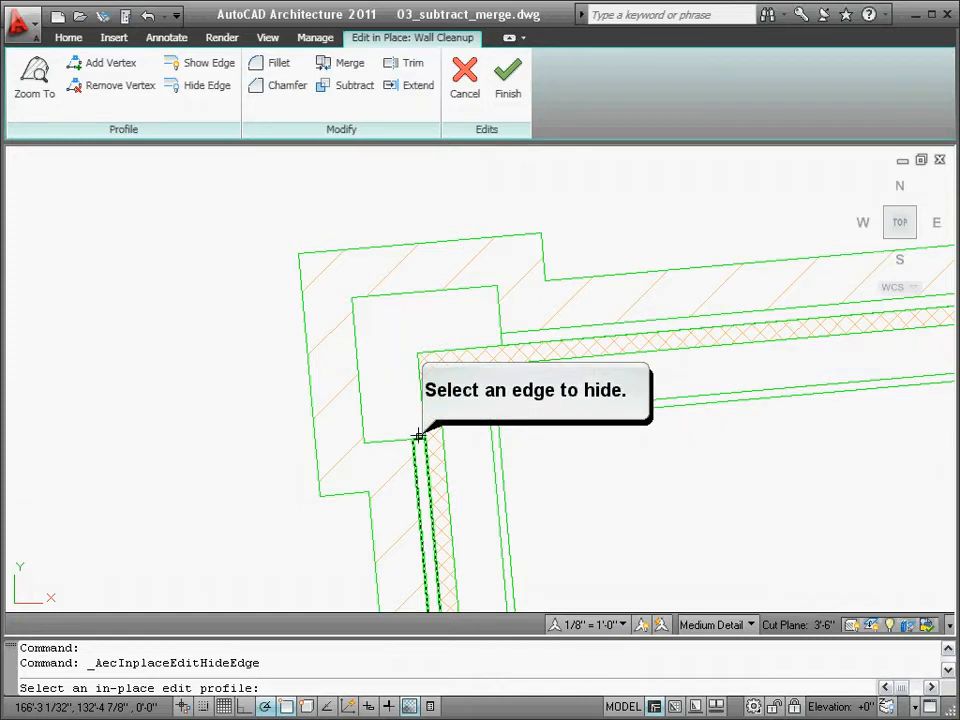
{"action": "left_click", "coordinate": [419, 437]}
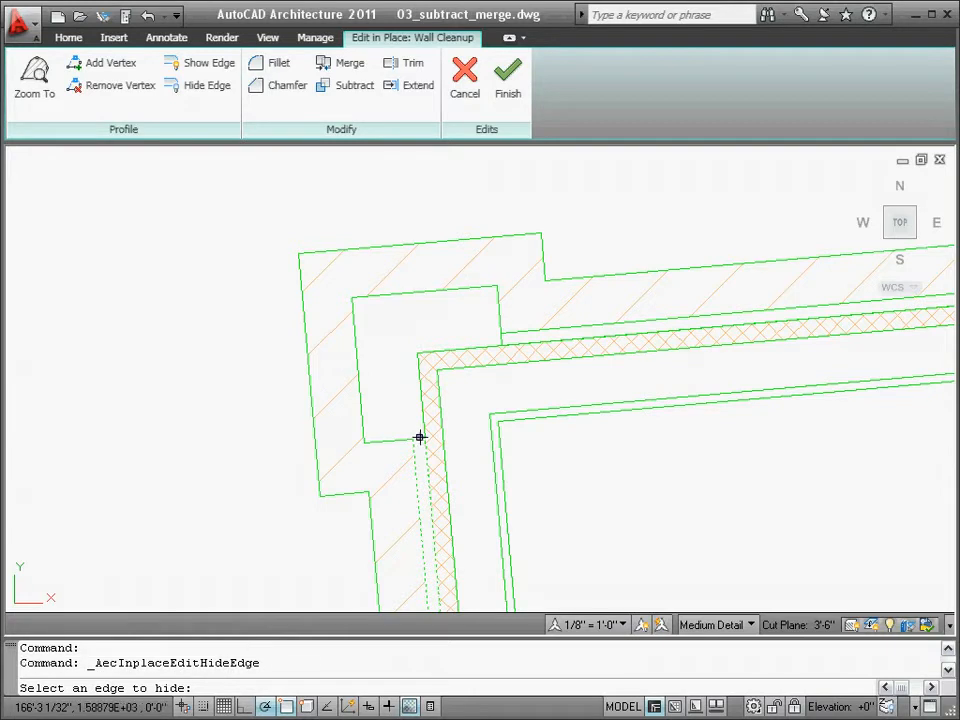
{"action": "double_click", "coordinate": [420, 437]}
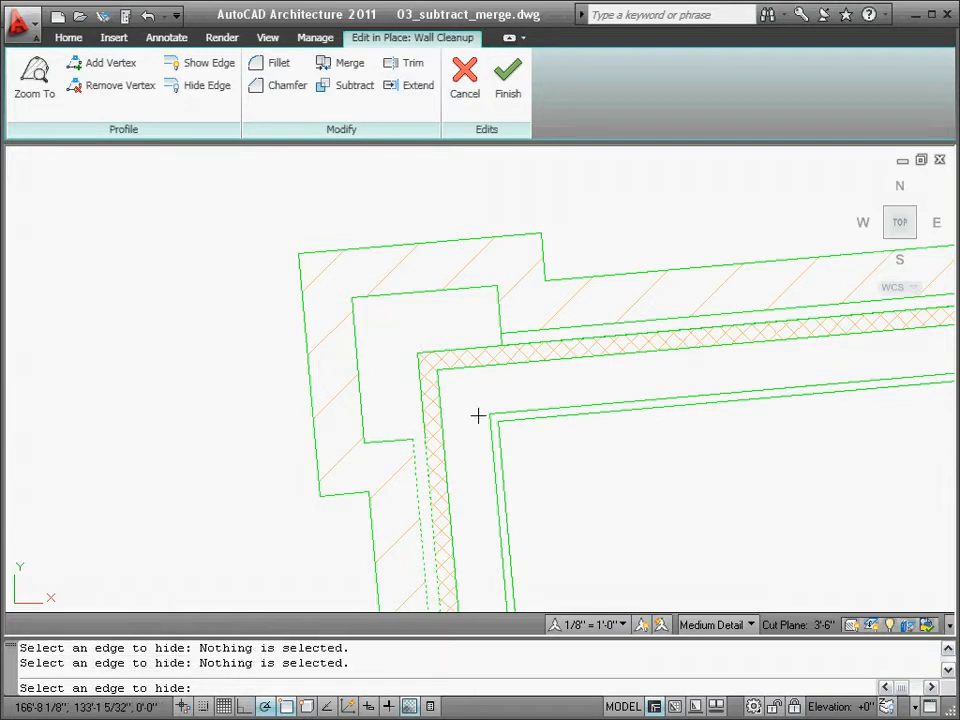
{"action": "key", "text": "Escape"}
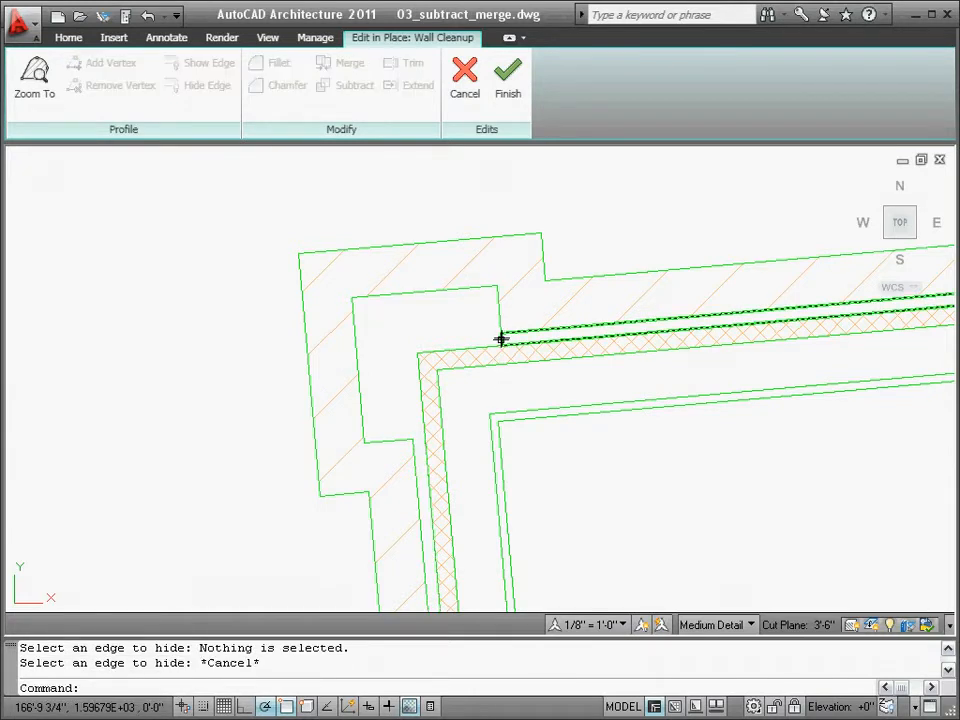
Step: Hide the short end edge of the upper wall's narrow gap component and finish the in-place cleanup edit
{"action": "left_click", "coordinate": [501, 339]}
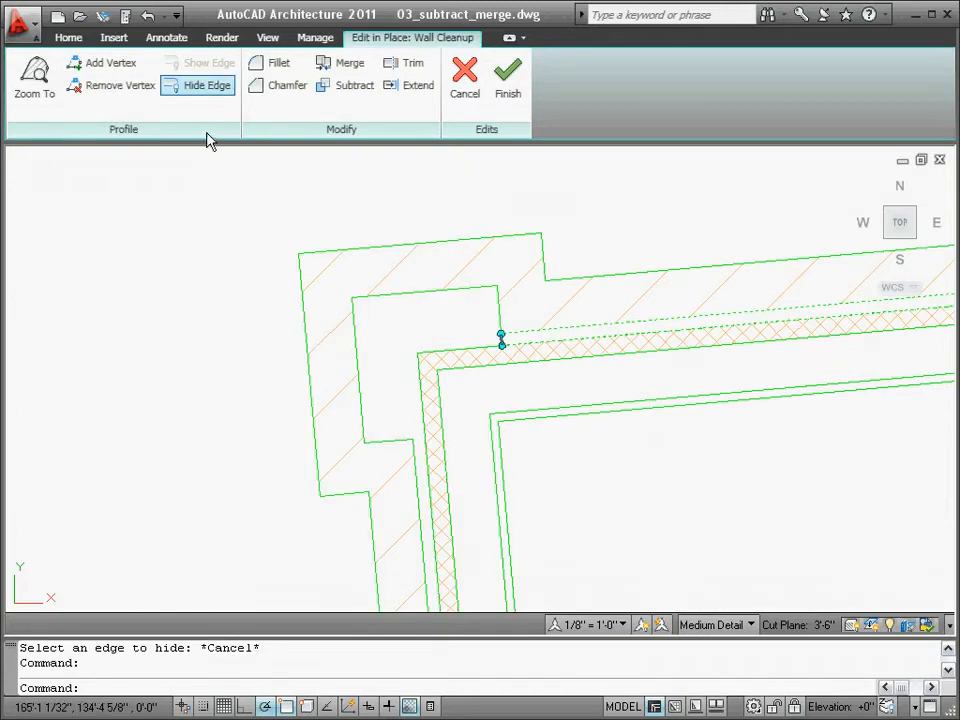
{"action": "left_click", "coordinate": [204, 90]}
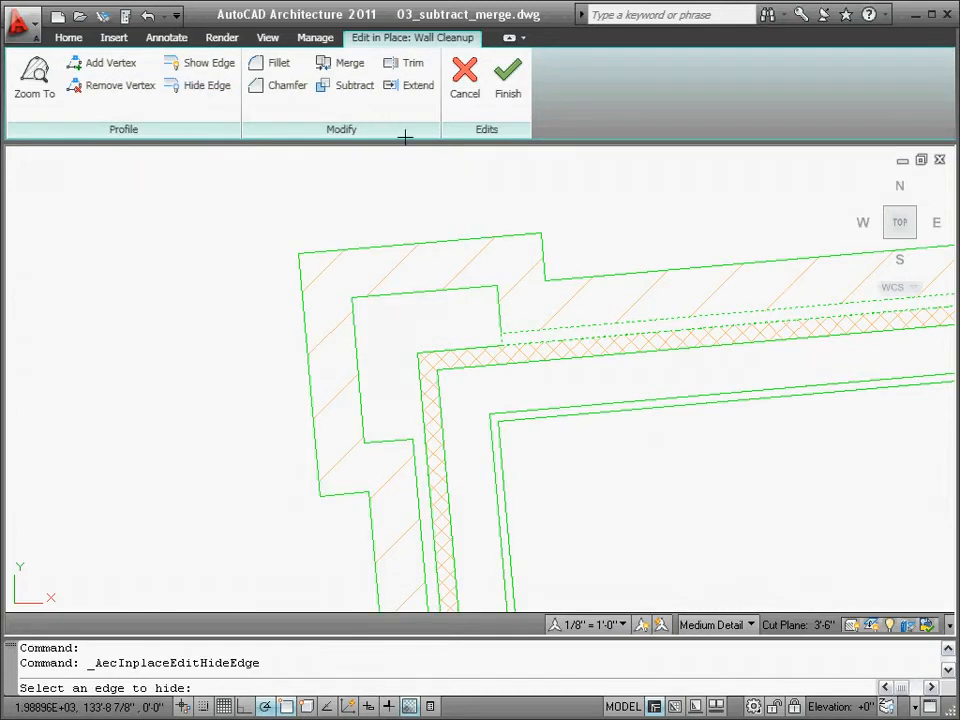
{"action": "left_click", "coordinate": [498, 338]}
{"action": "key", "text": "Escape"}
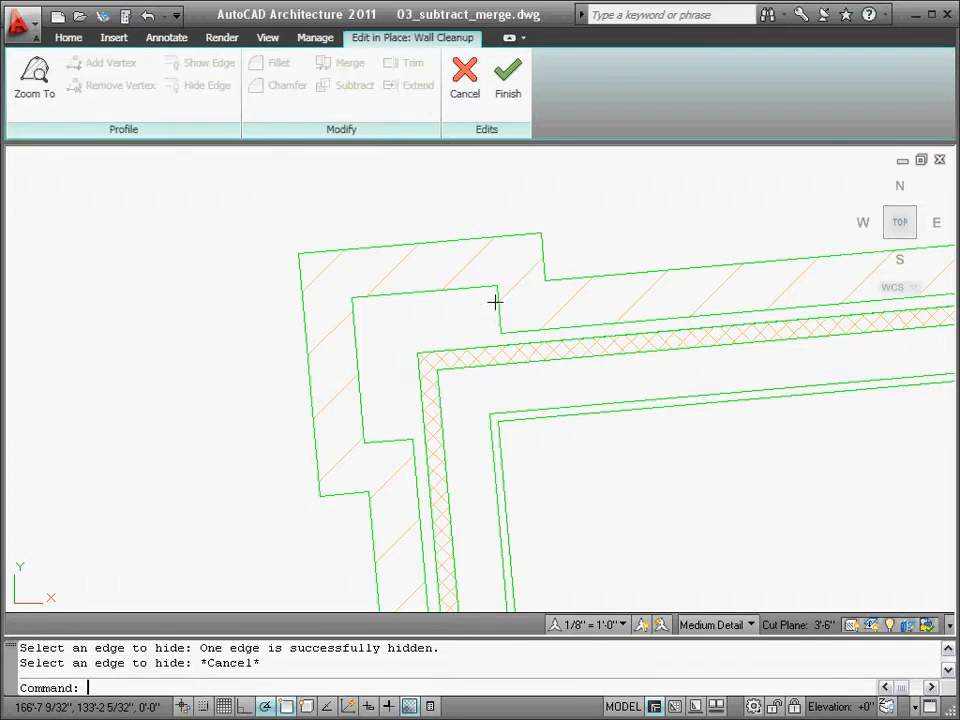
{"action": "left_click", "coordinate": [508, 98]}
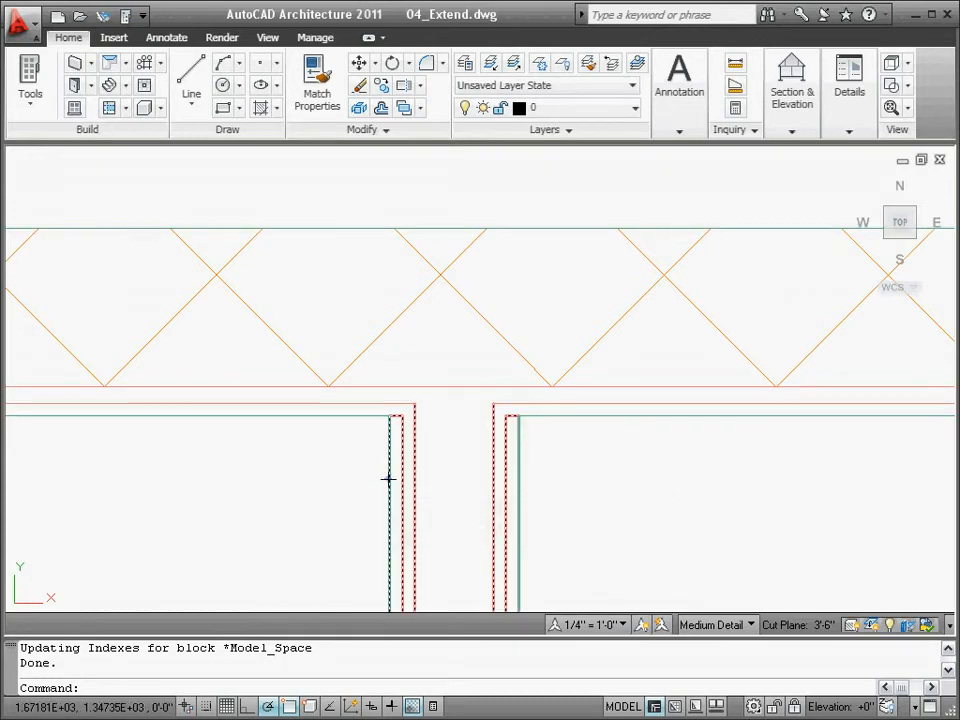
Step: In 04_Extend.dwg, extend all the vertical wall's components to the crosshatched component's lower edge in a Cleanup Edit in Place, overriding cleanup priority, and finish
{"action": "left_click", "coordinate": [388, 476]}
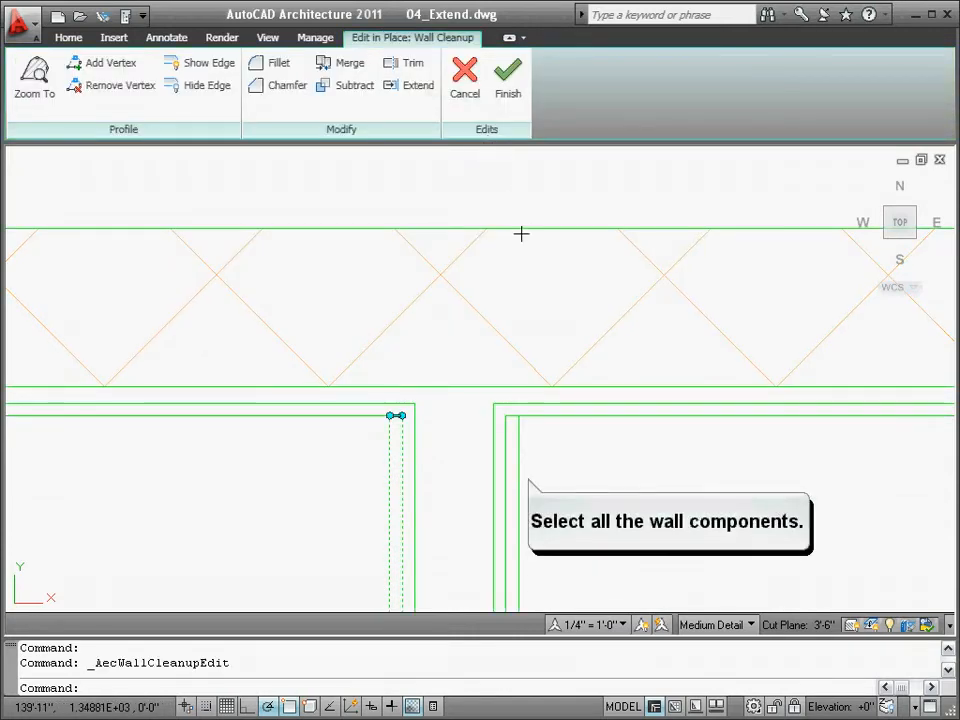
{"action": "left_click", "coordinate": [530, 449]}
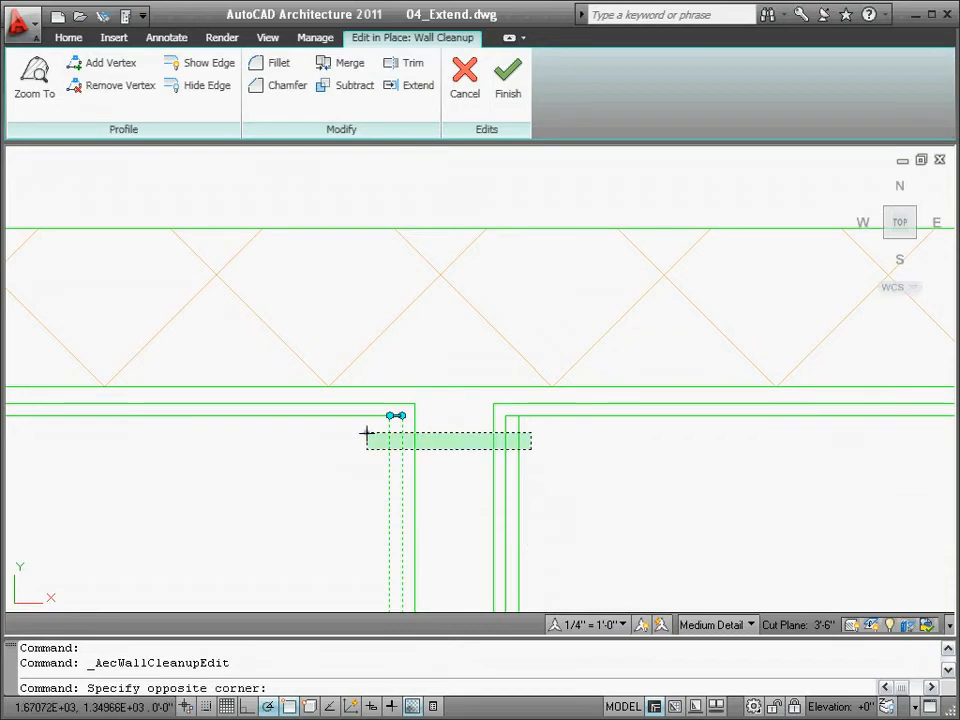
{"action": "left_click", "coordinate": [366, 433]}
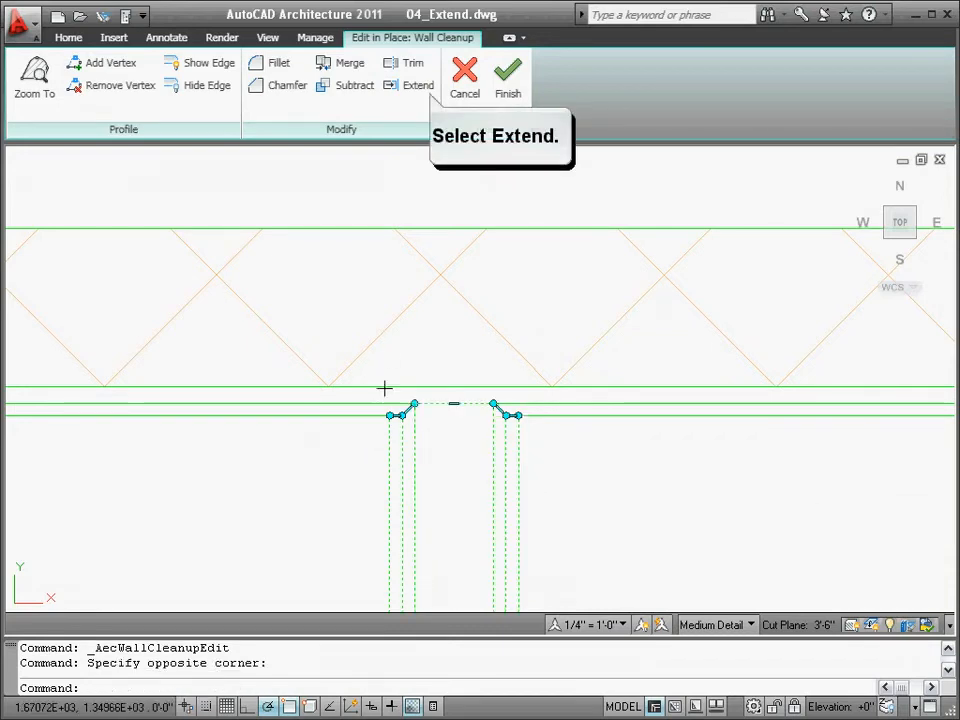
{"action": "left_click", "coordinate": [412, 85]}
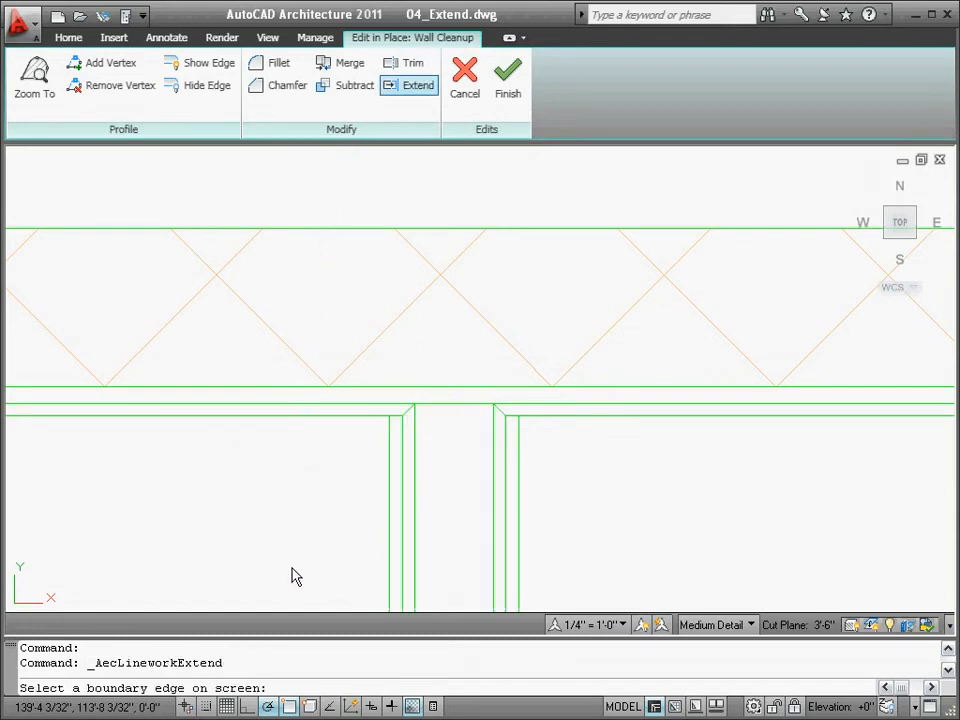
{"action": "key", "text": "F3"}
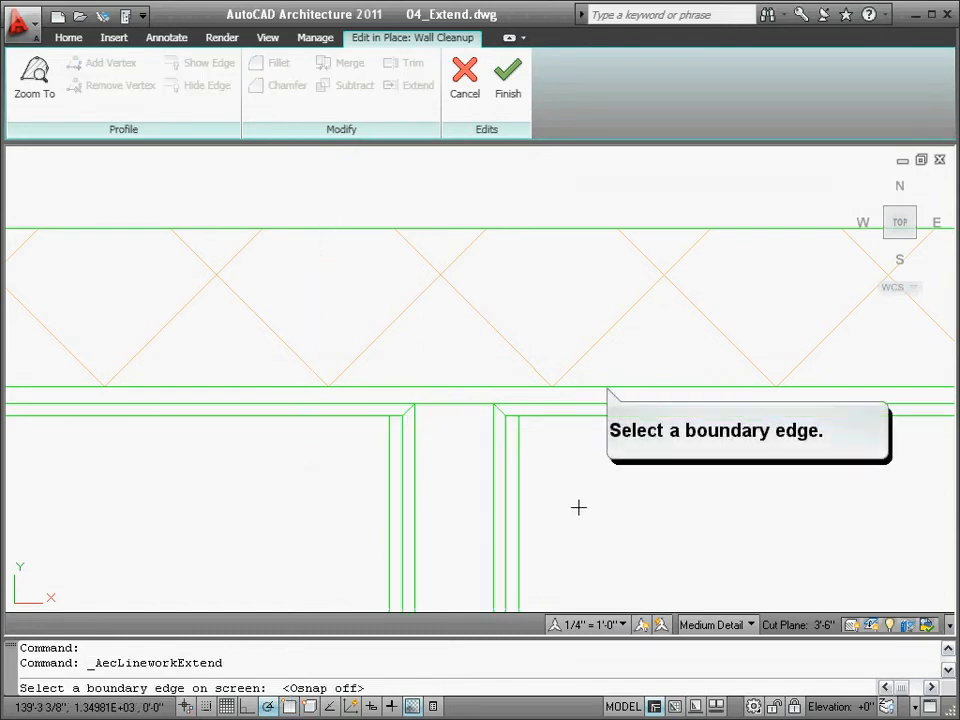
{"action": "left_click", "coordinate": [592, 387]}
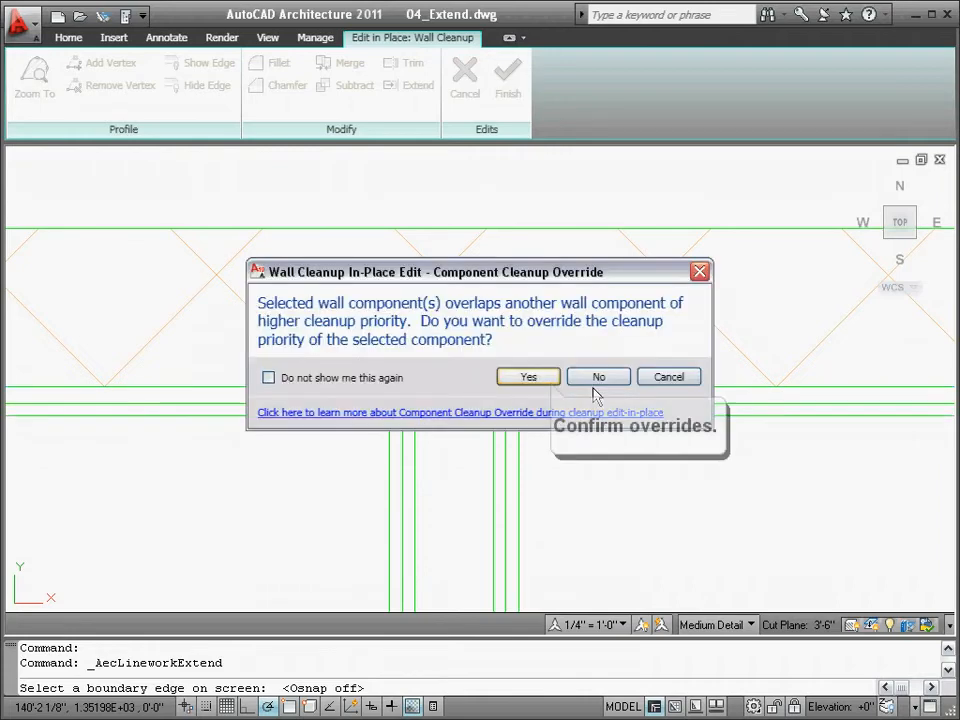
{"action": "left_click", "coordinate": [530, 380]}
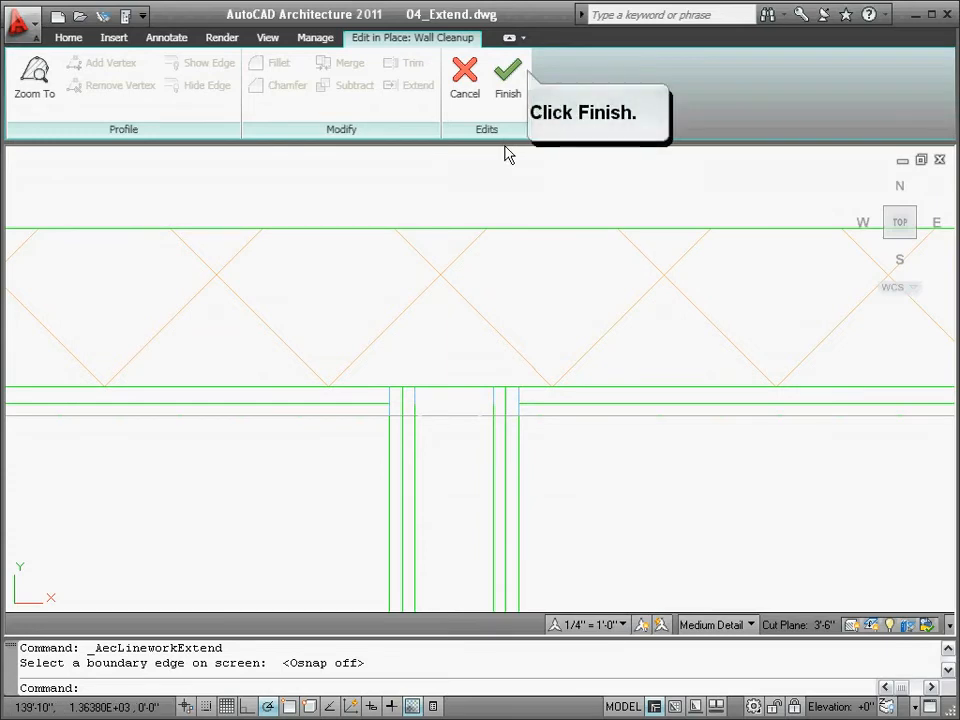
{"action": "left_click", "coordinate": [508, 93]}
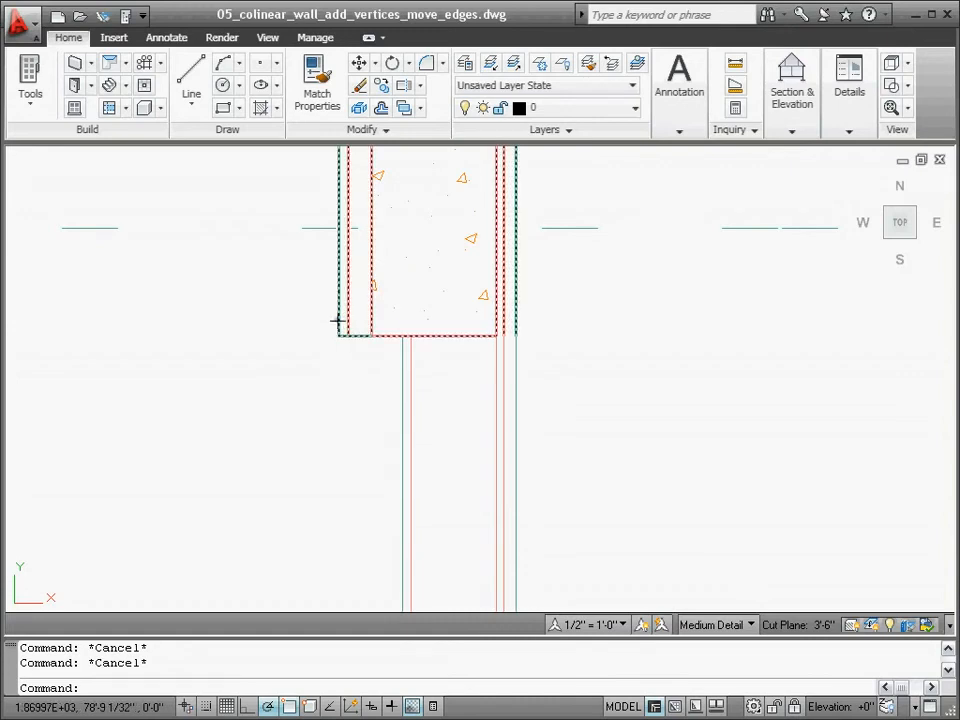
Step: Start Cleanup Edit in Place on the concrete wall in 05_colinear_wall_add_vertices_move_edges.dwg and move the end edge of its second layer down 2 inches
{"action": "left_click", "coordinate": [337, 323]}
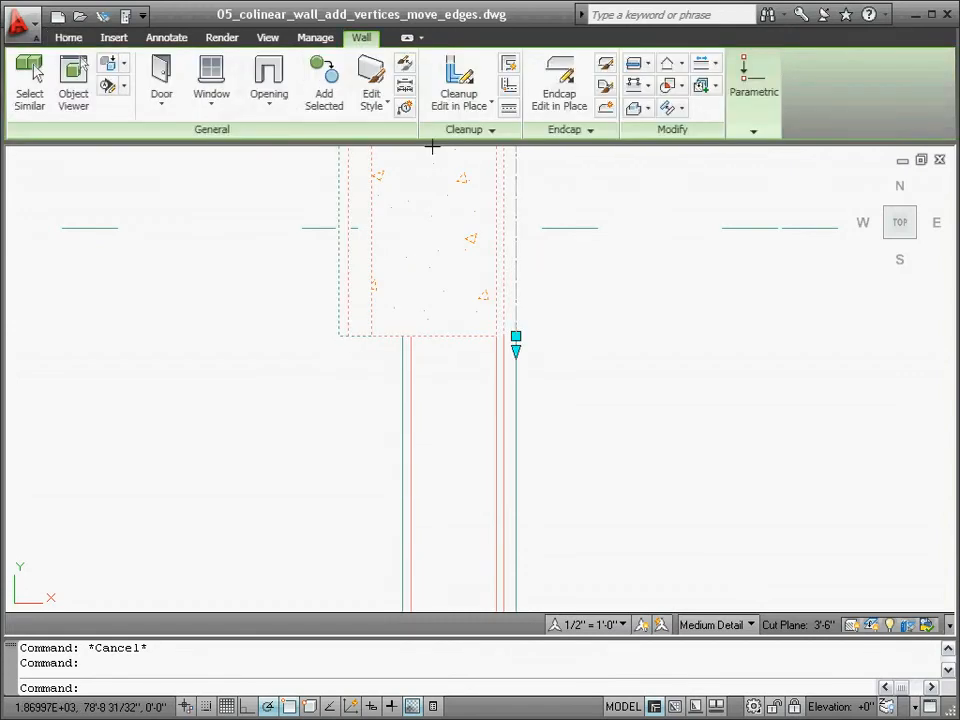
{"action": "left_click", "coordinate": [446, 83]}
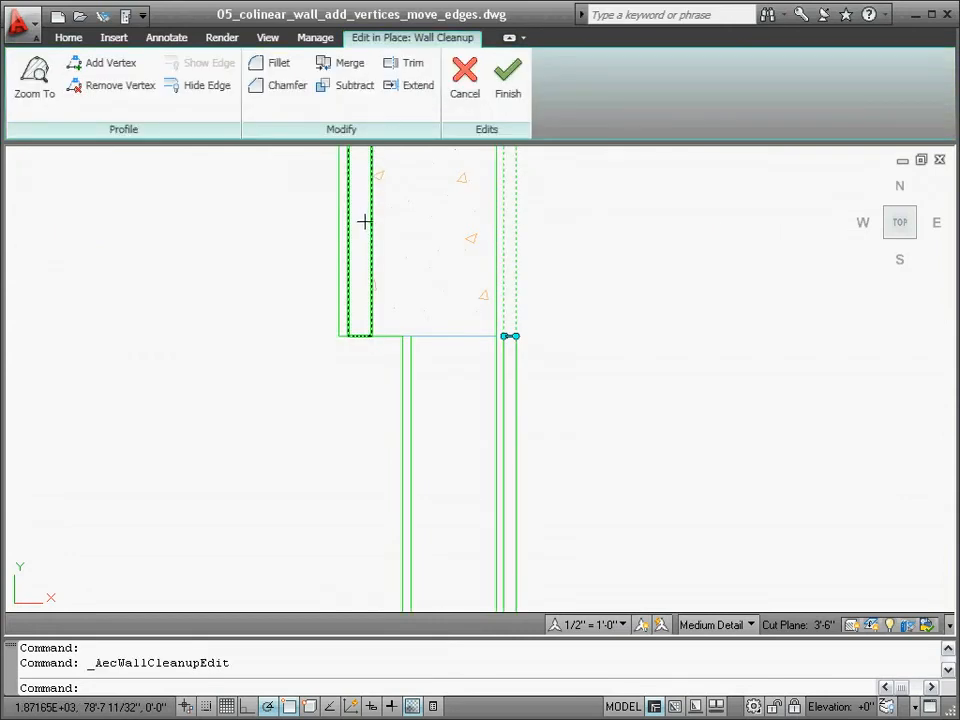
{"action": "left_click", "coordinate": [361, 335]}
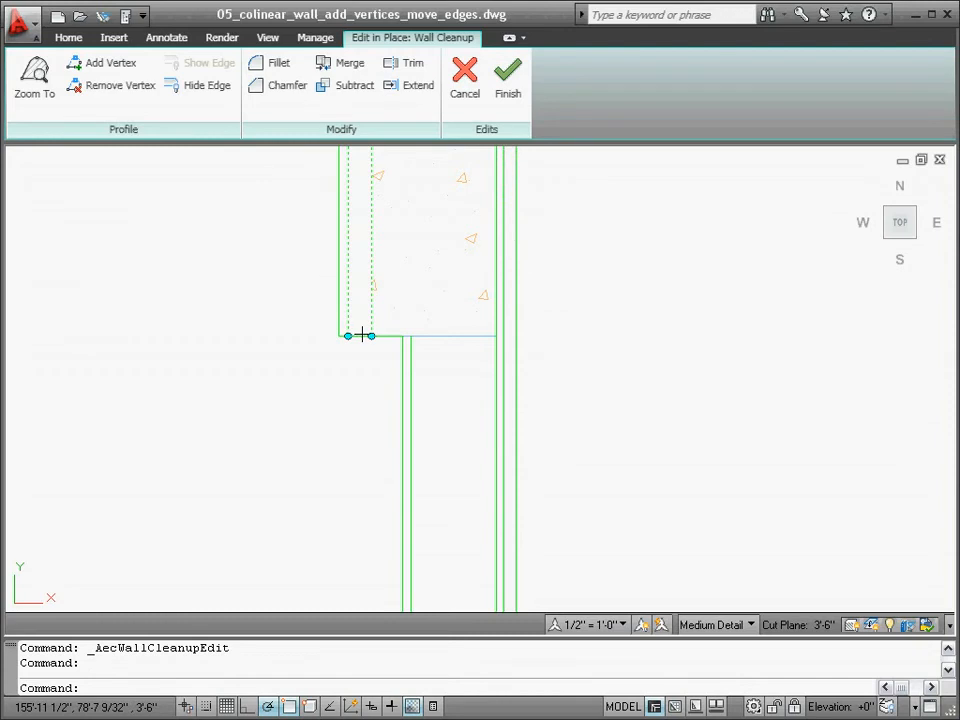
{"action": "left_click", "coordinate": [361, 335]}
{"action": "type", "text": "2"}
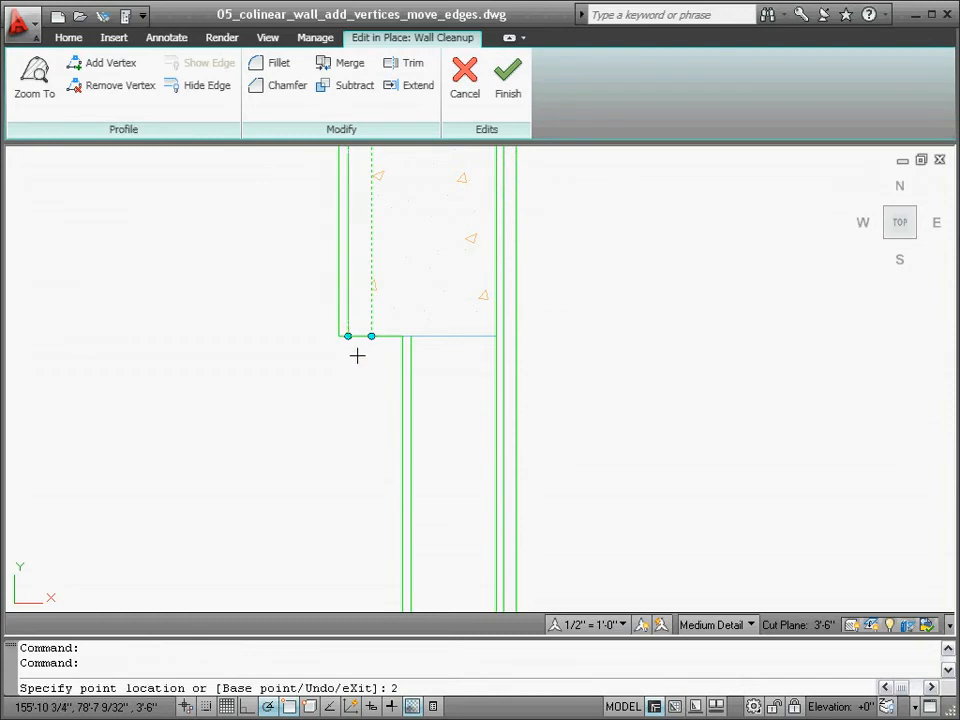
{"action": "key", "text": "Return"}
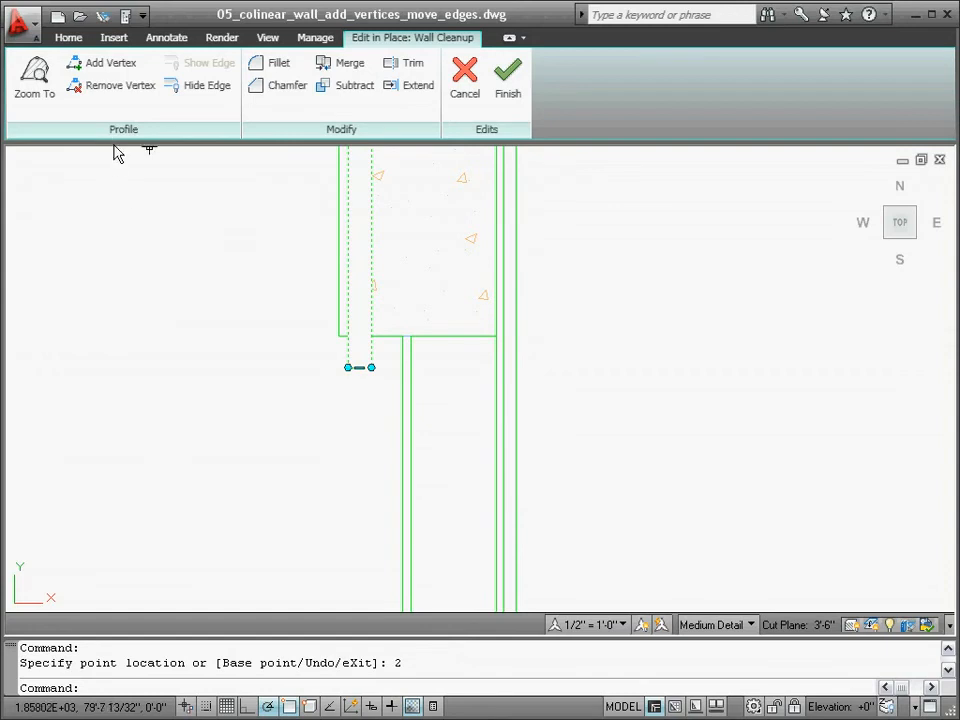
Step: Add a vertex to the lengthened layer at the concrete's lower corner and move the short side edge below it to the thin wall's second line
{"action": "left_click", "coordinate": [103, 64]}
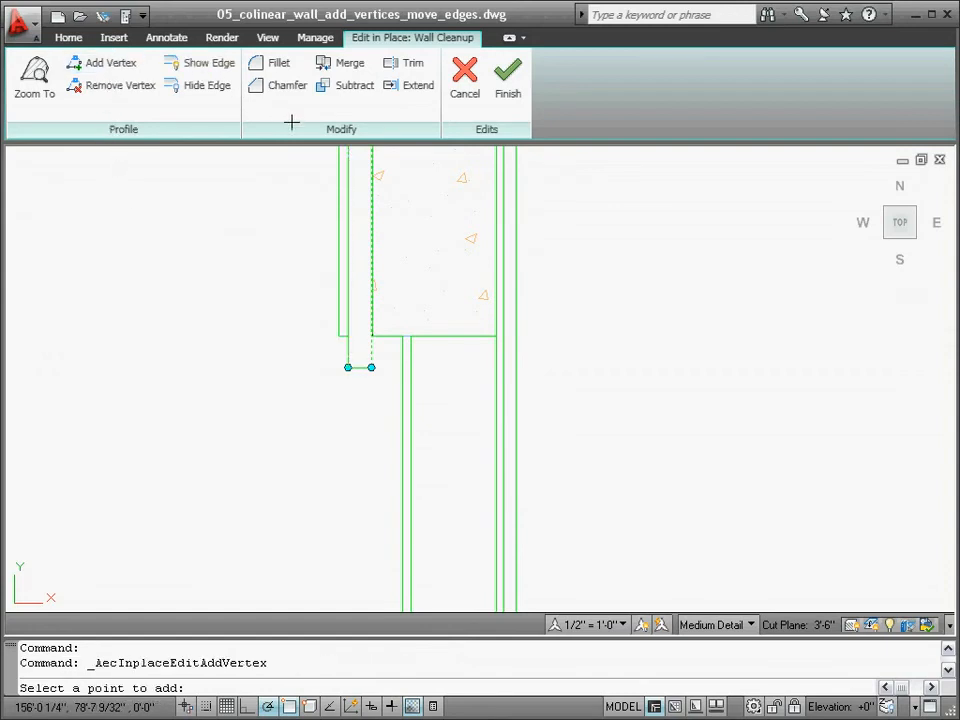
{"action": "left_click", "coordinate": [371, 335]}
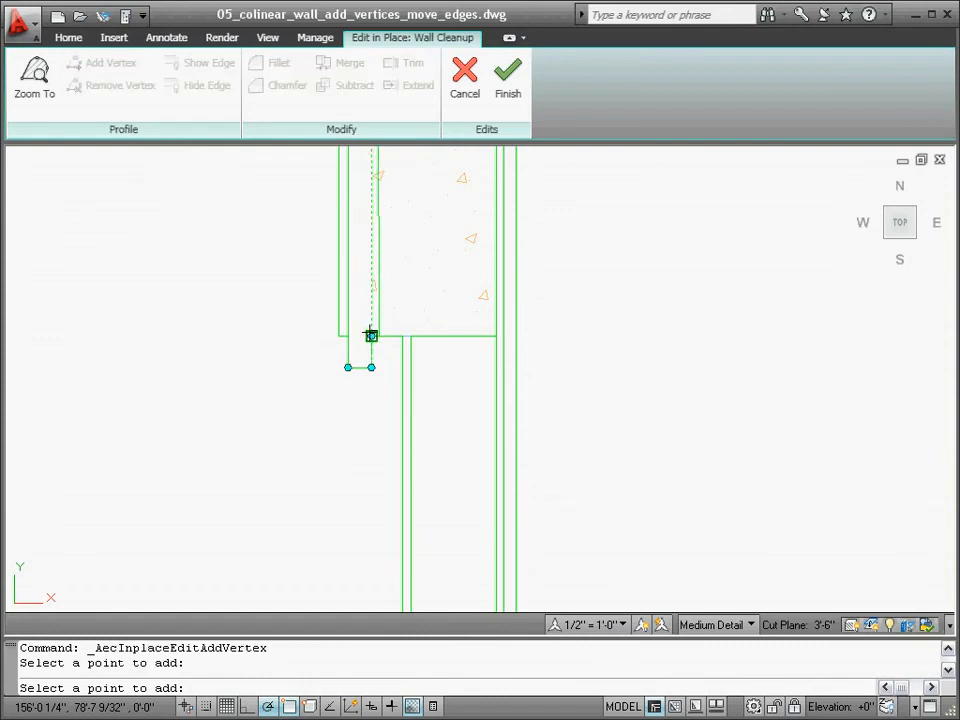
{"action": "key", "text": "Escape"}
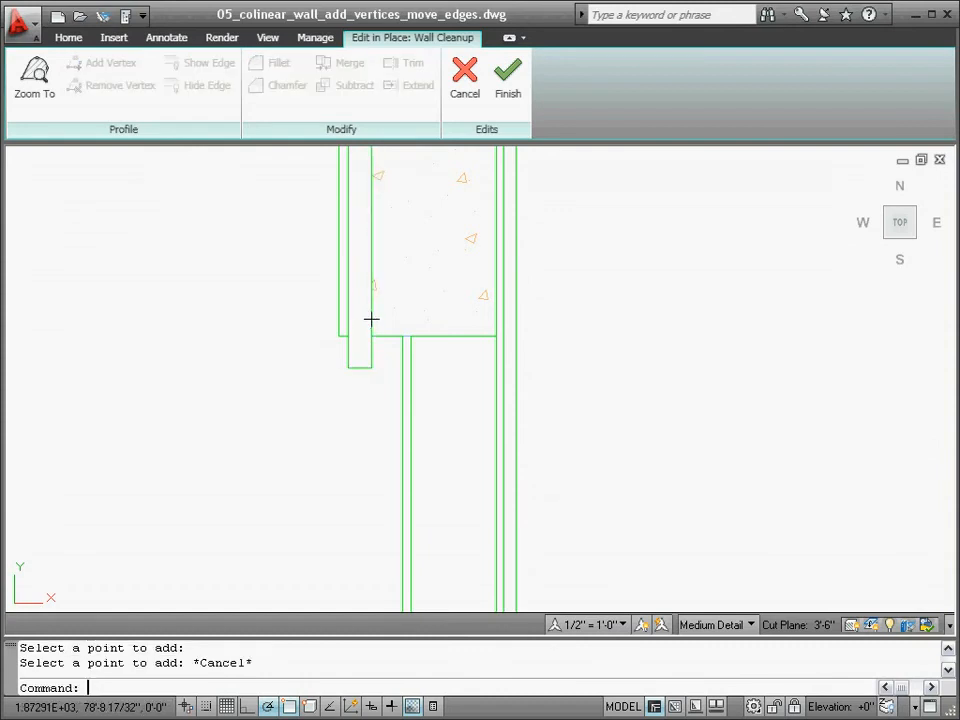
{"action": "left_click", "coordinate": [371, 319]}
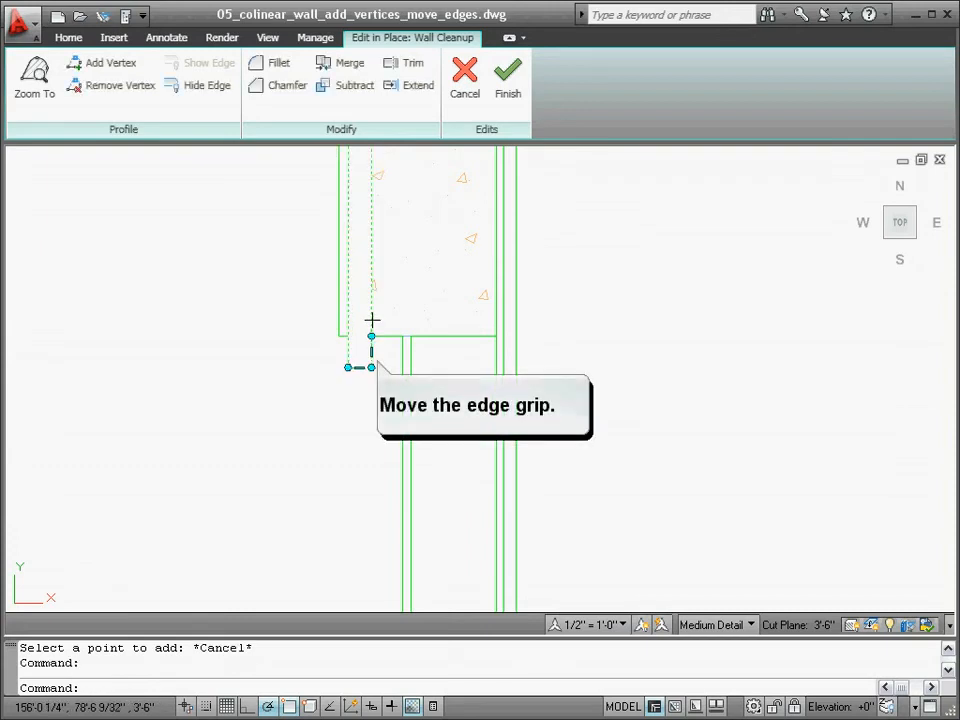
{"action": "left_click", "coordinate": [371, 350]}
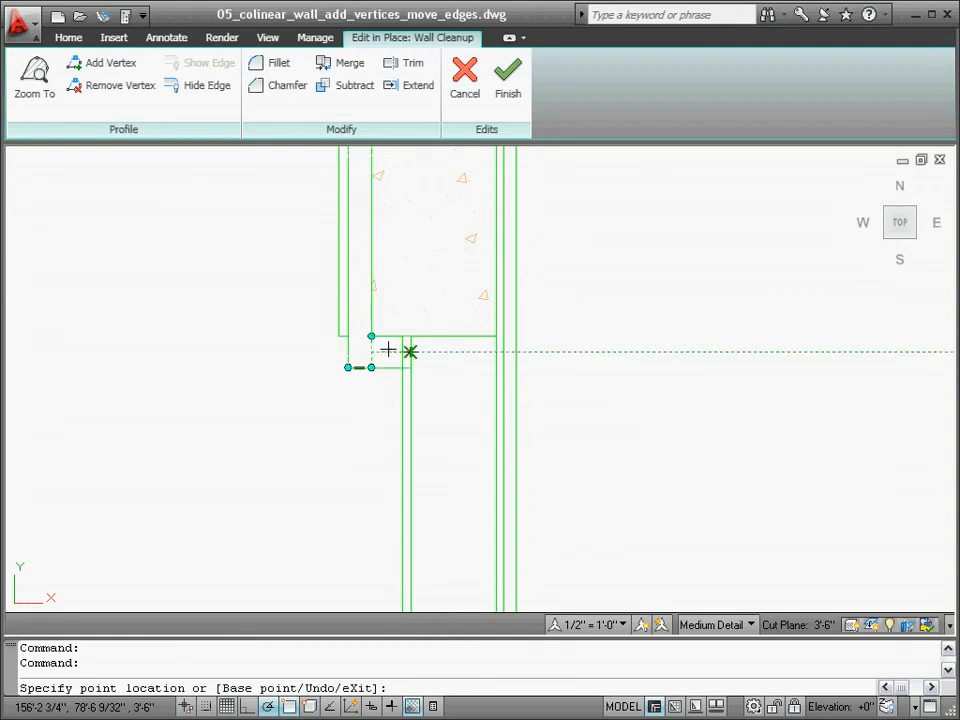
{"action": "left_click", "coordinate": [410, 351]}
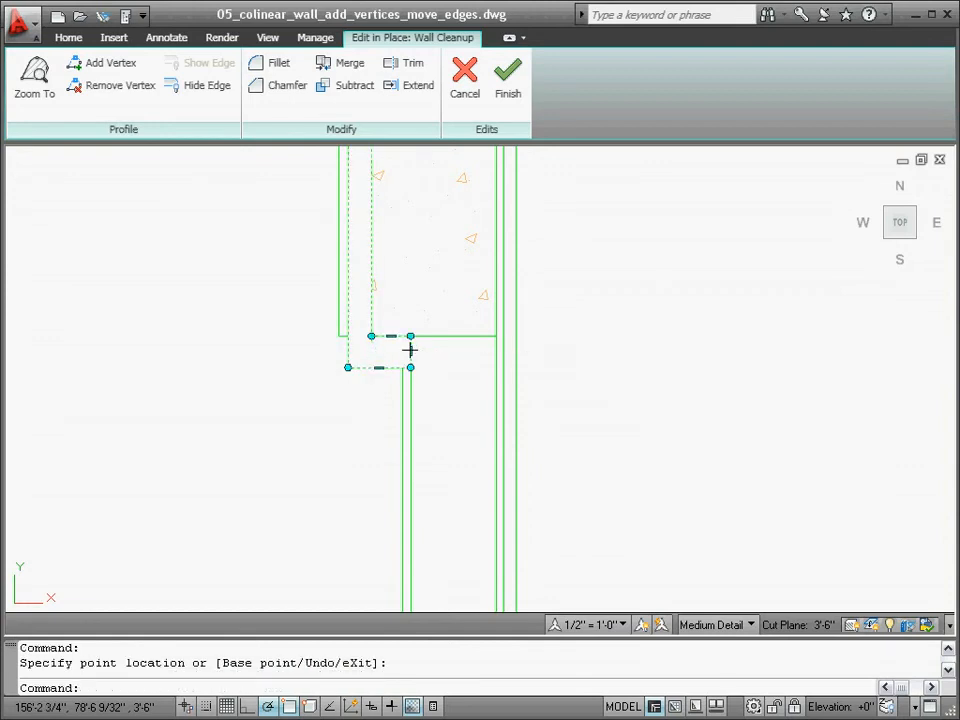
{"action": "key", "text": "Escape"}
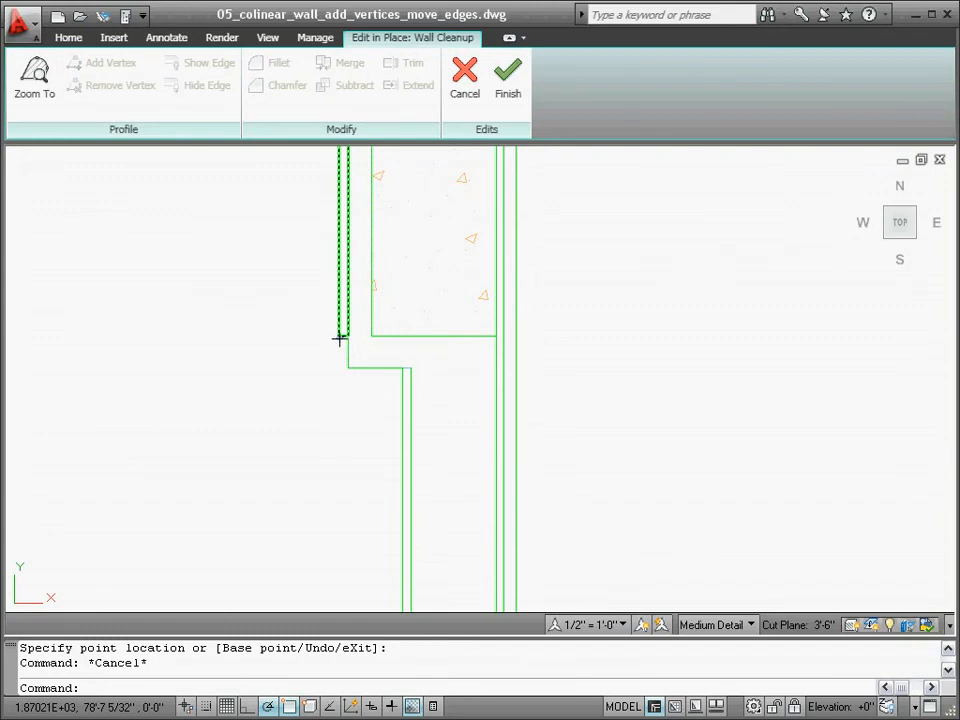
Step: Move the end edge of the outermost layer down just past the second layer's lower edge and add a vertex at that layer's lower outer corner
{"action": "left_click", "coordinate": [339, 339]}
{"action": "left_click", "coordinate": [343, 336]}
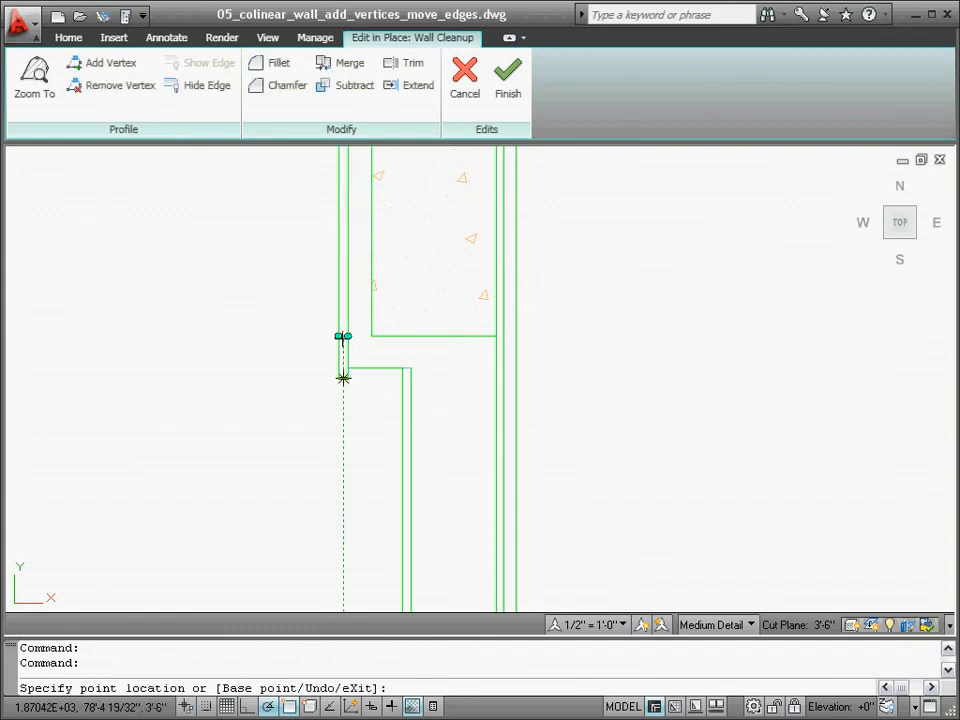
{"action": "left_click", "coordinate": [343, 378]}
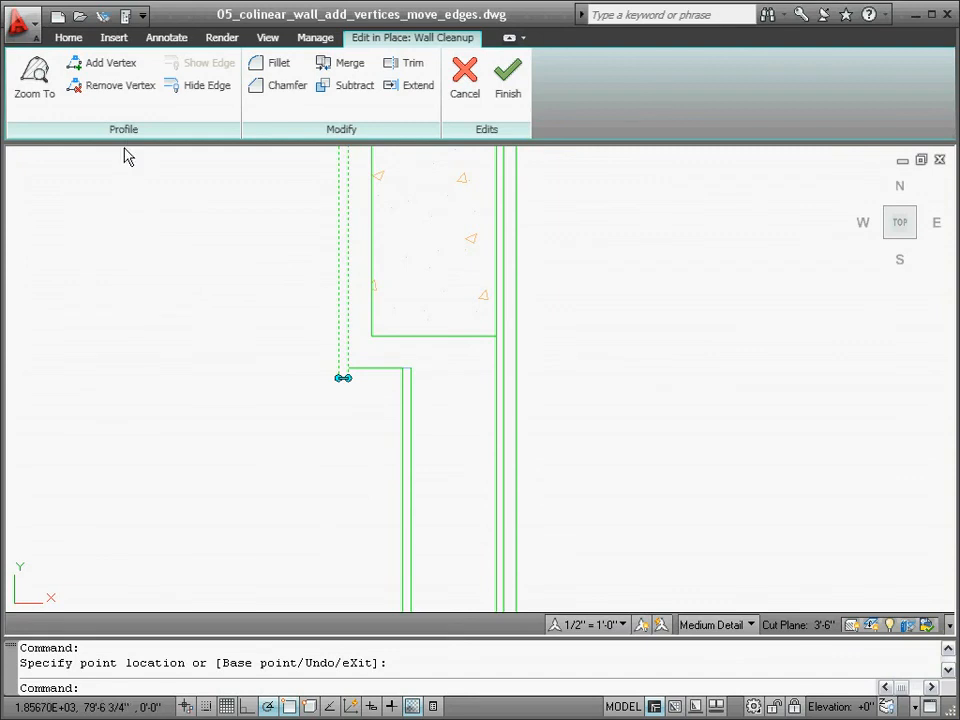
{"action": "left_click", "coordinate": [104, 66]}
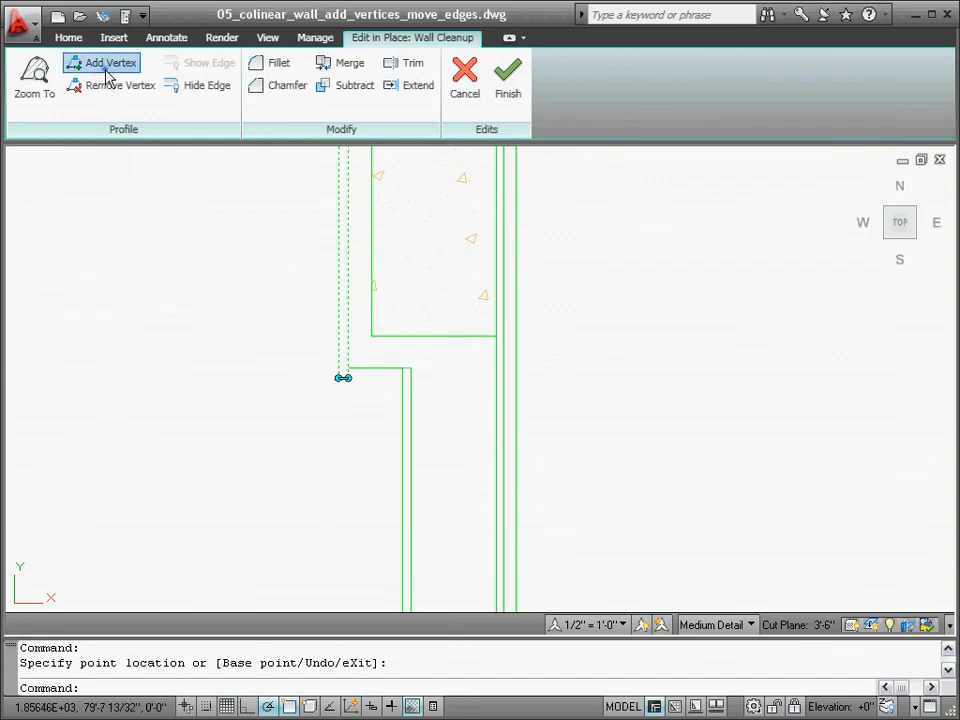
{"action": "left_click", "coordinate": [349, 366]}
{"action": "key", "text": "Escape"}
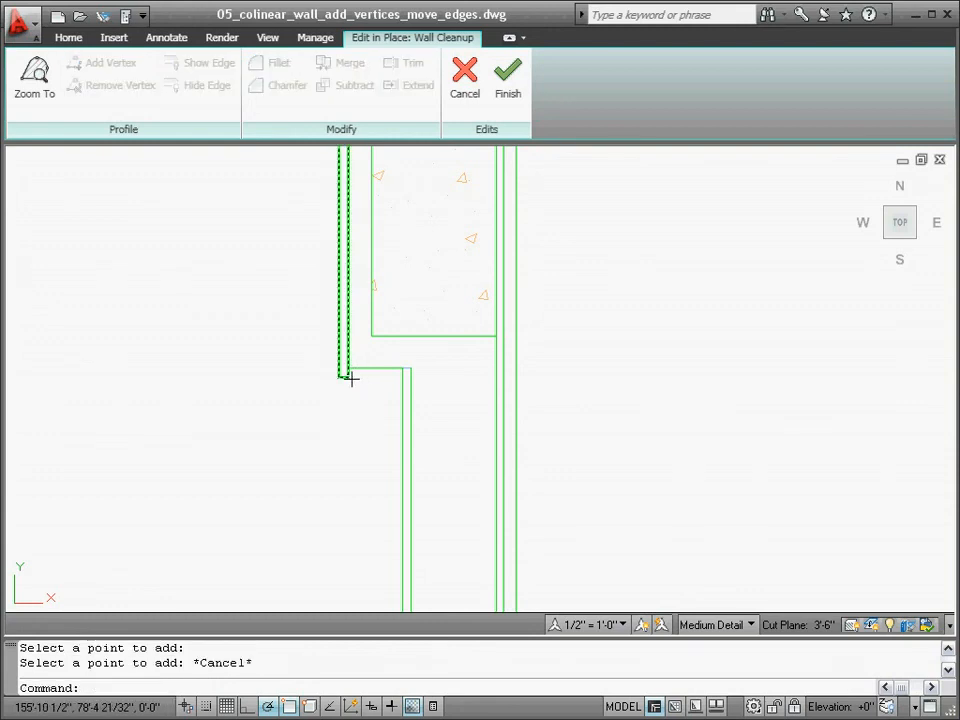
Step: Move the outermost layer's short side edge below the new vertex to the thin wall's outer line and finish the in-place cleanup edit
{"action": "left_click", "coordinate": [345, 376]}
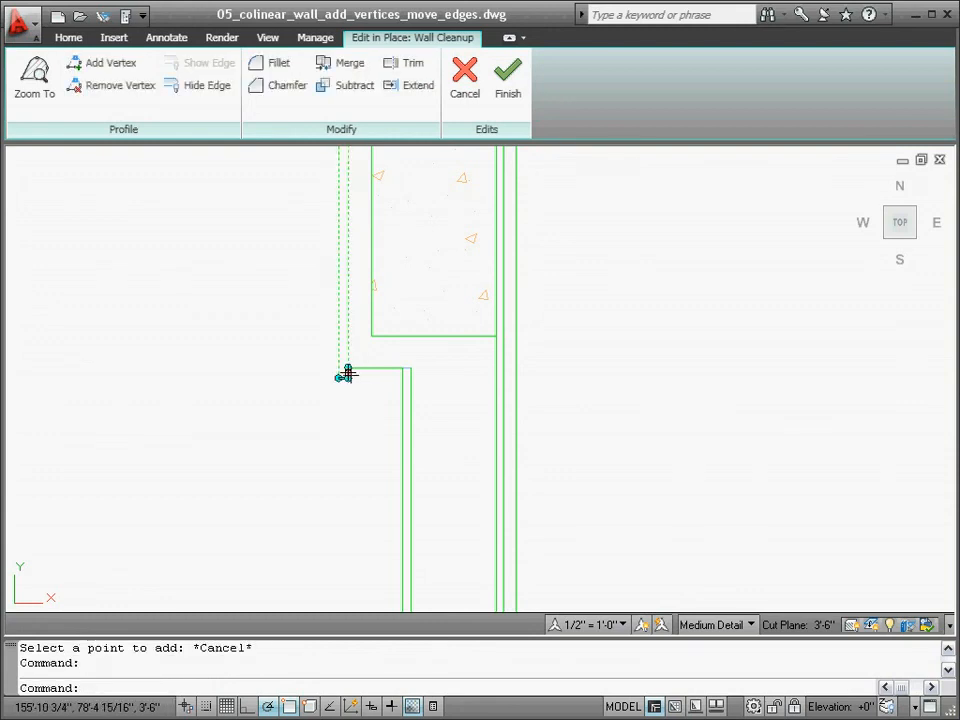
{"action": "left_click", "coordinate": [348, 372]}
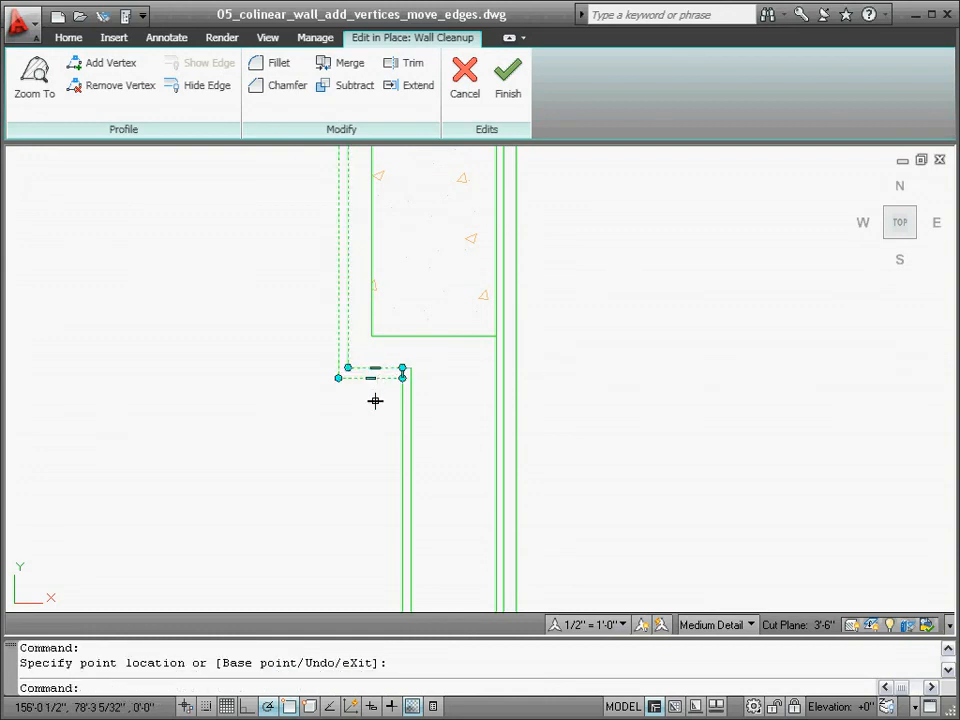
{"action": "key", "text": "Escape"}
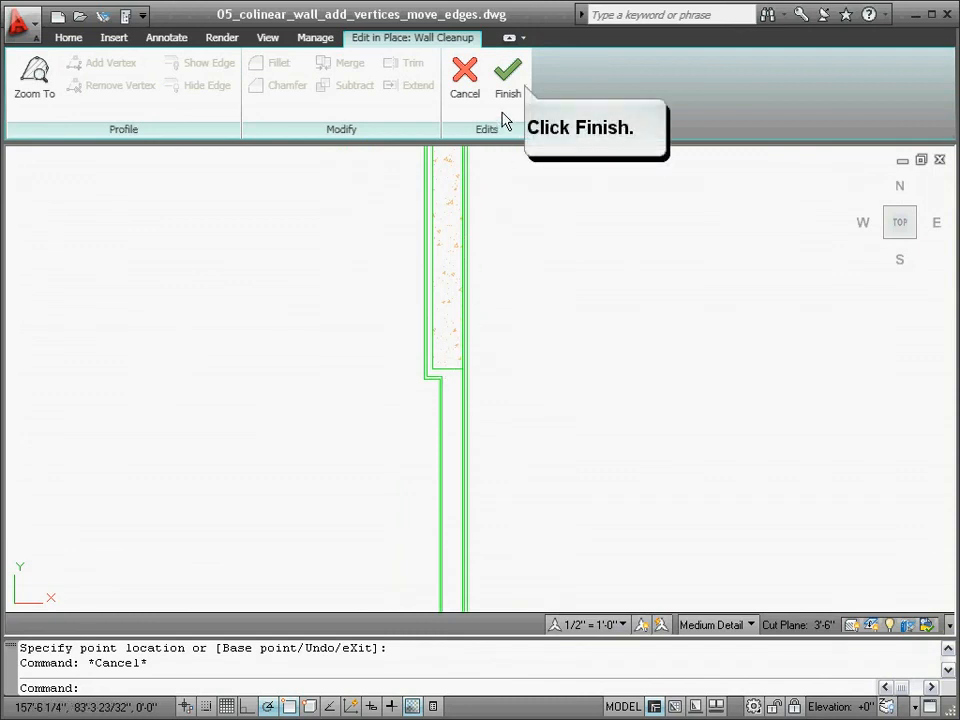
{"action": "left_click", "coordinate": [506, 100]}
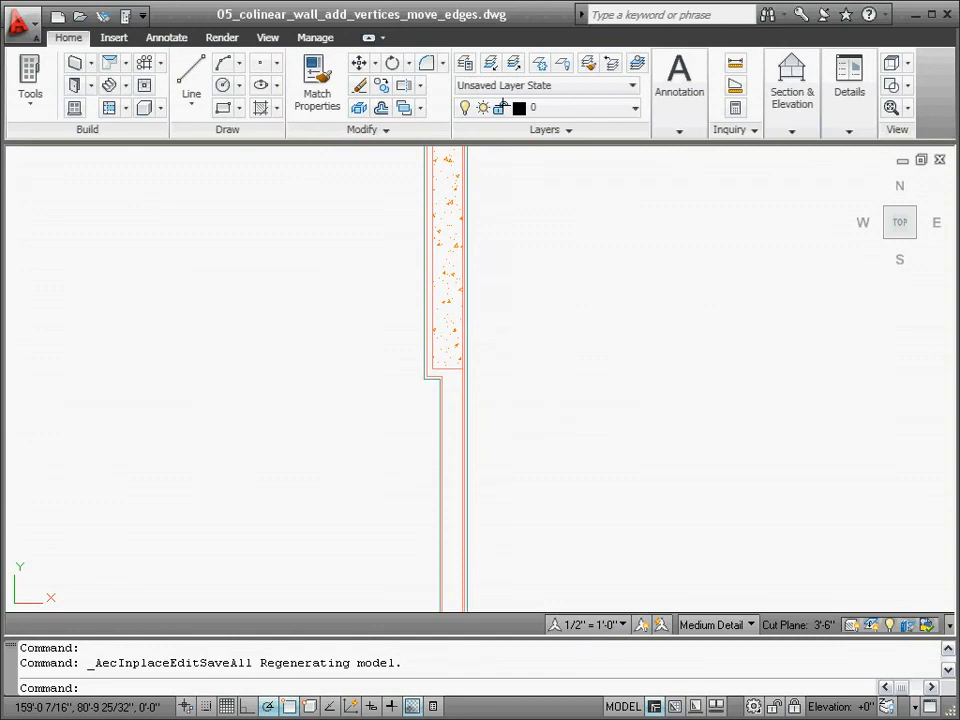
{"action": "key", "text": "Escape"}
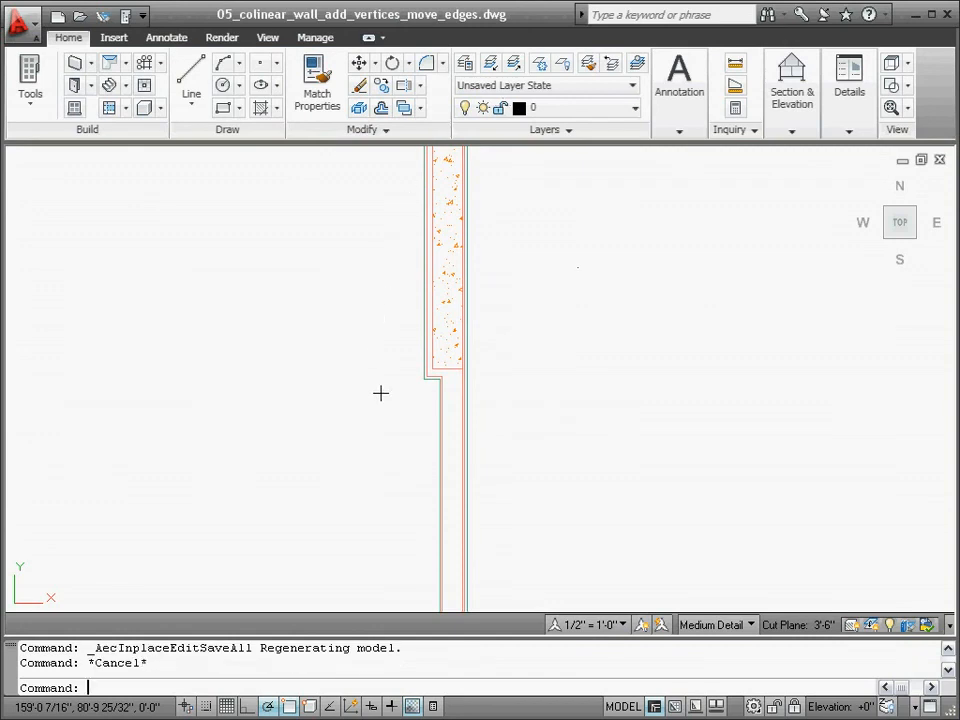